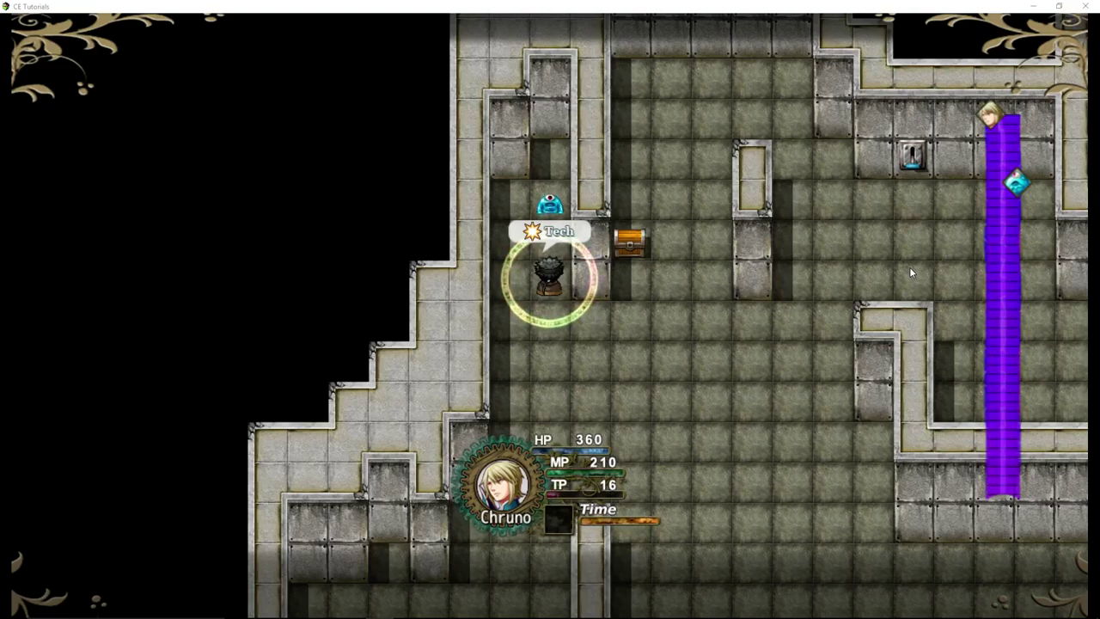
Use the Tri-Slash skill on the enemy in the playtest battle.
key(Return)
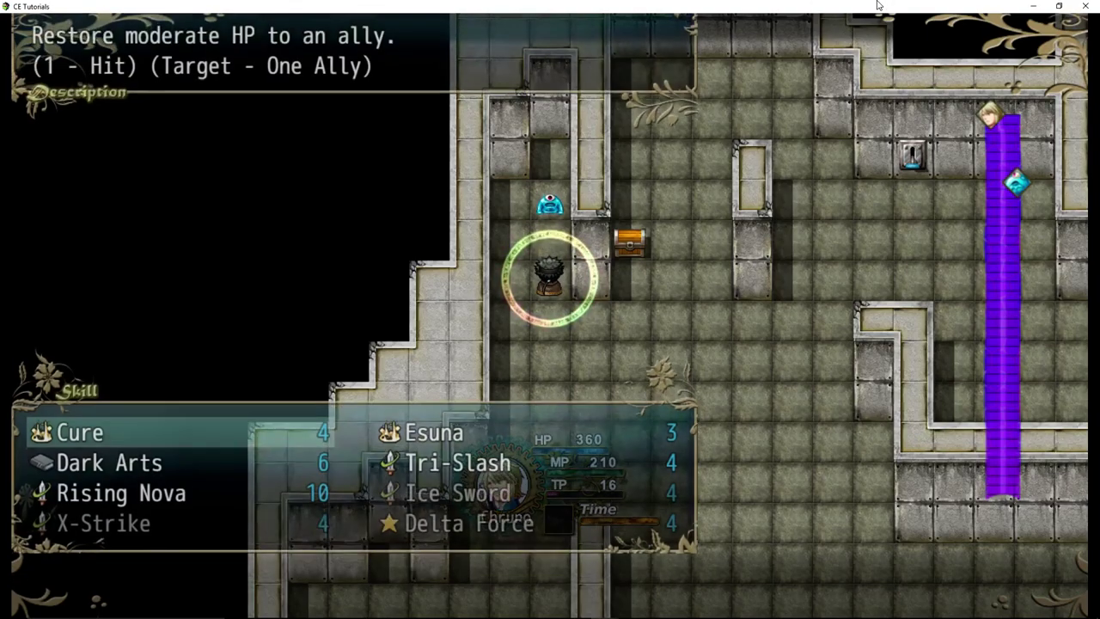
key(Right)
key(Down)
key(Return)
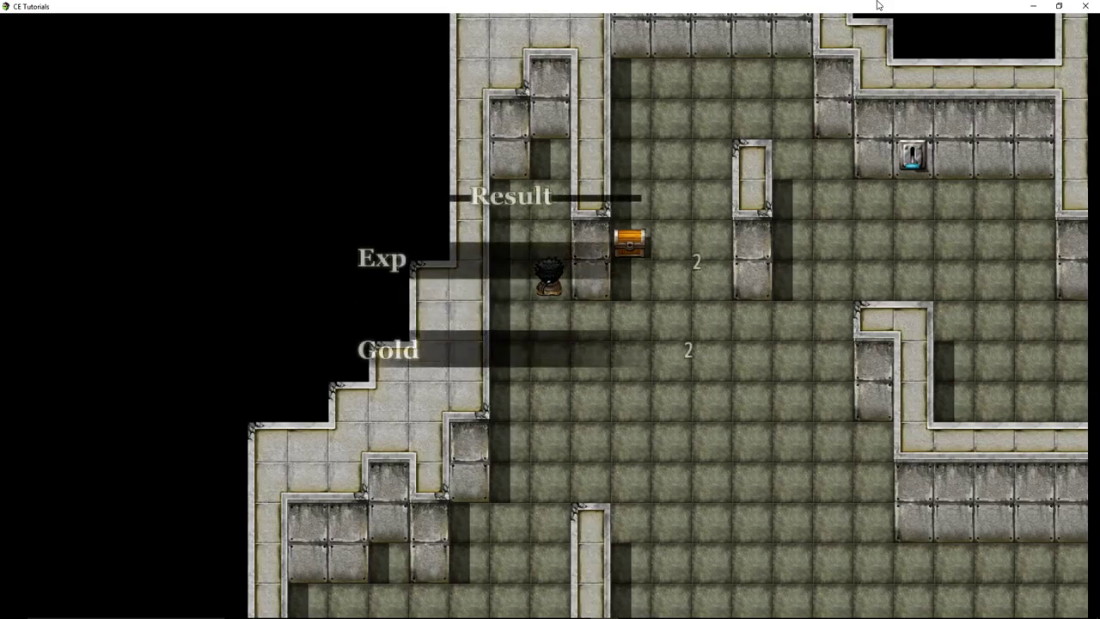
Walk down the corridor and cast Dark Arts on the slime for 52 damage.
key(Down)
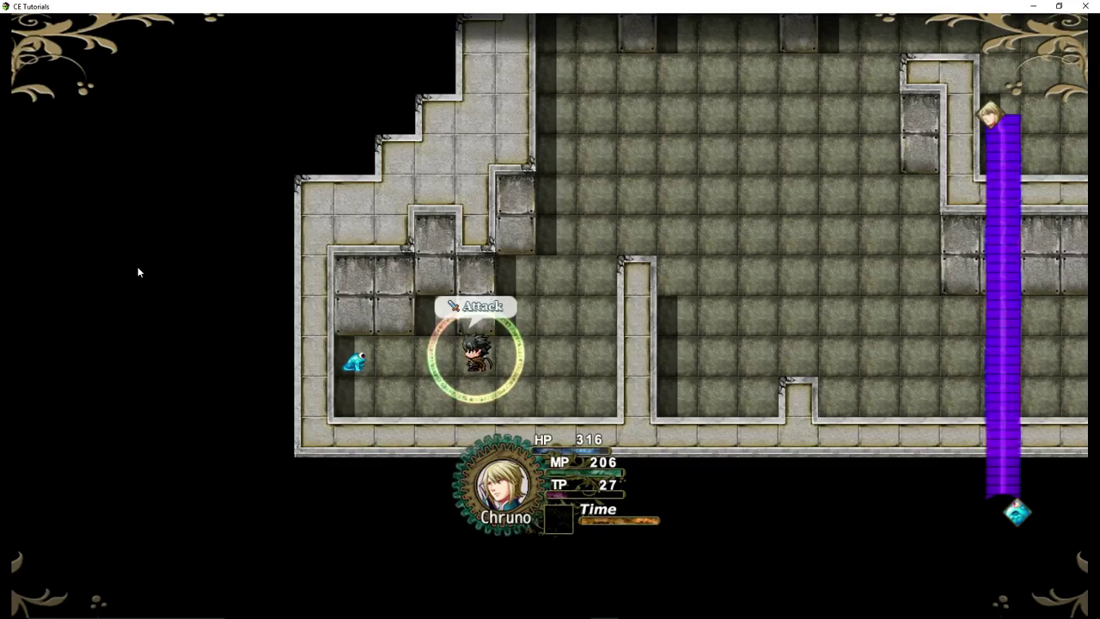
key(Right)
key(Return)
key(Right)
key(Down)
key(Down)
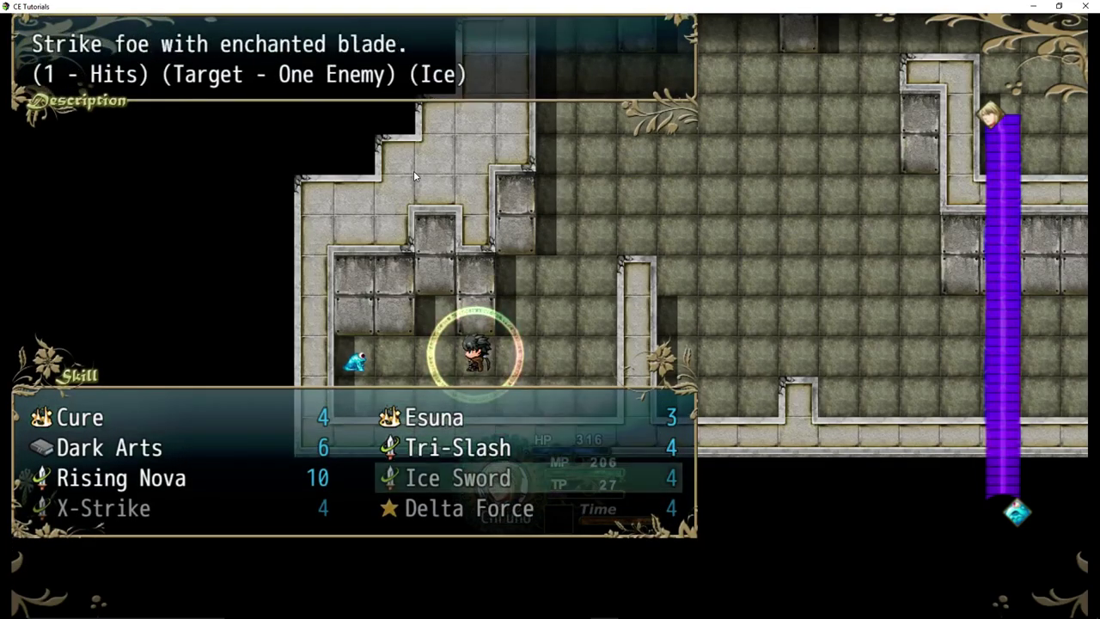
key(Right)
key(Escape)
key(Return)
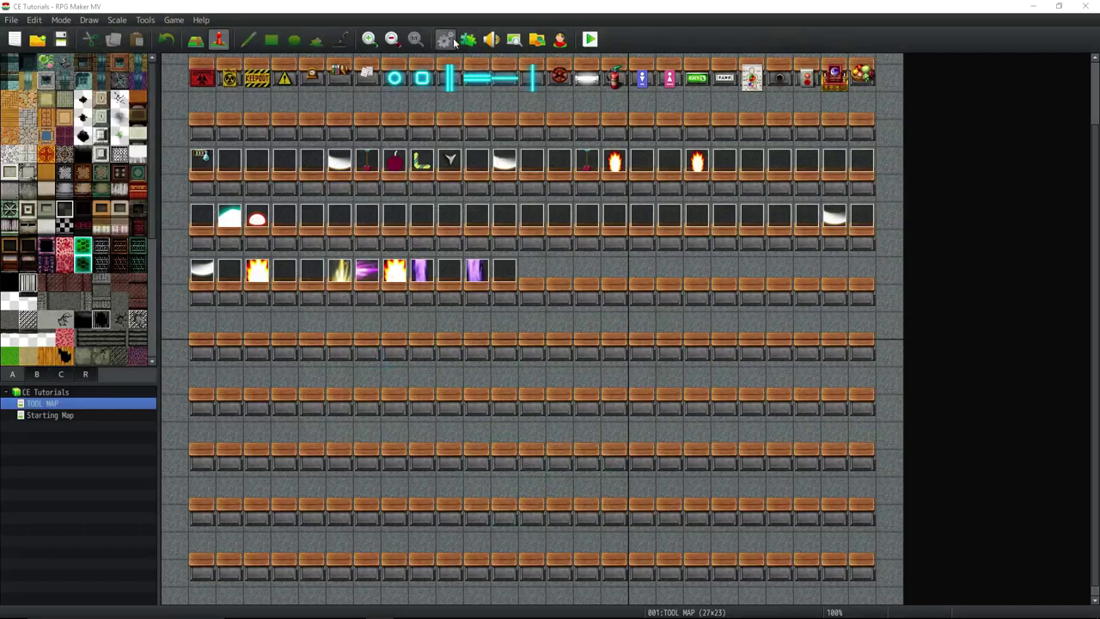
Browse CE Tutorials > img > chrono > ATB and select ATB_Gauge_original.png.
click(175, 21)
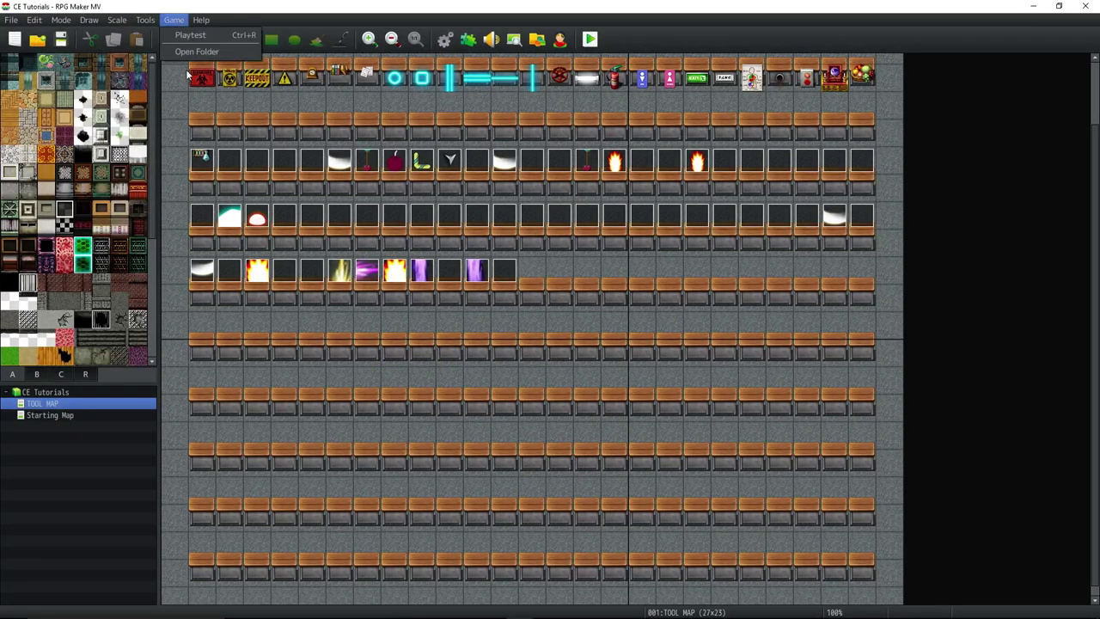
click(323, 608)
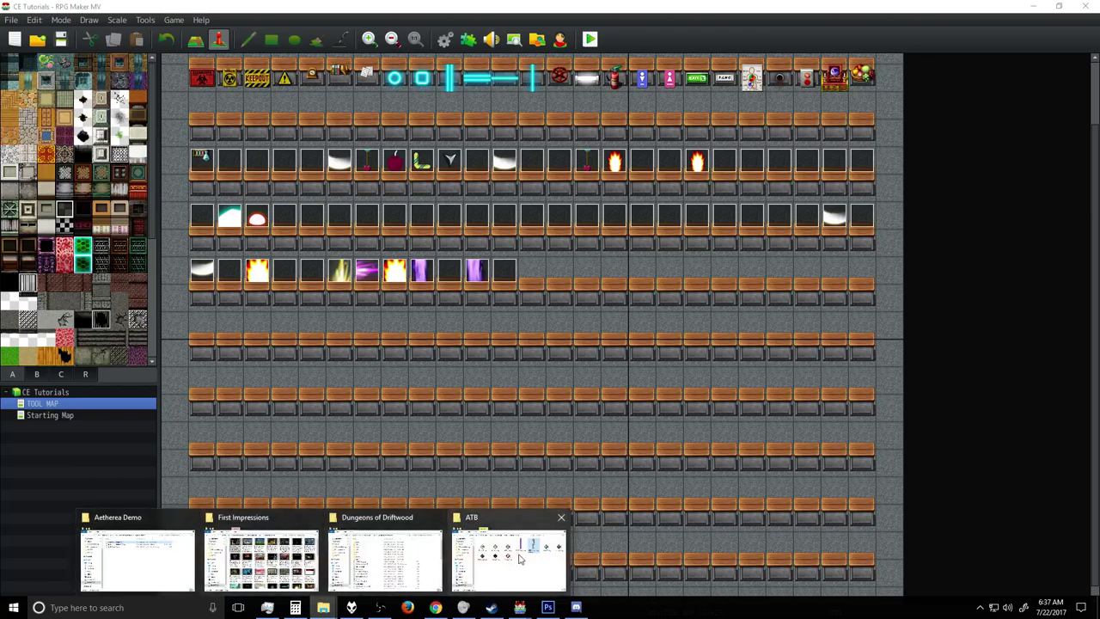
click(519, 557)
click(531, 308)
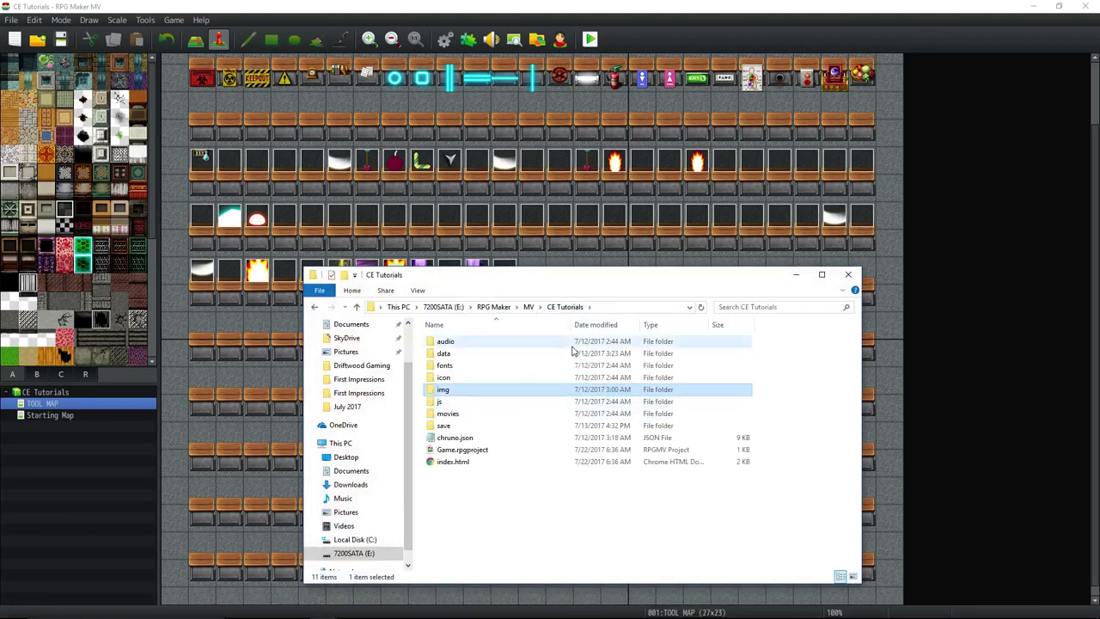
double_click(446, 391)
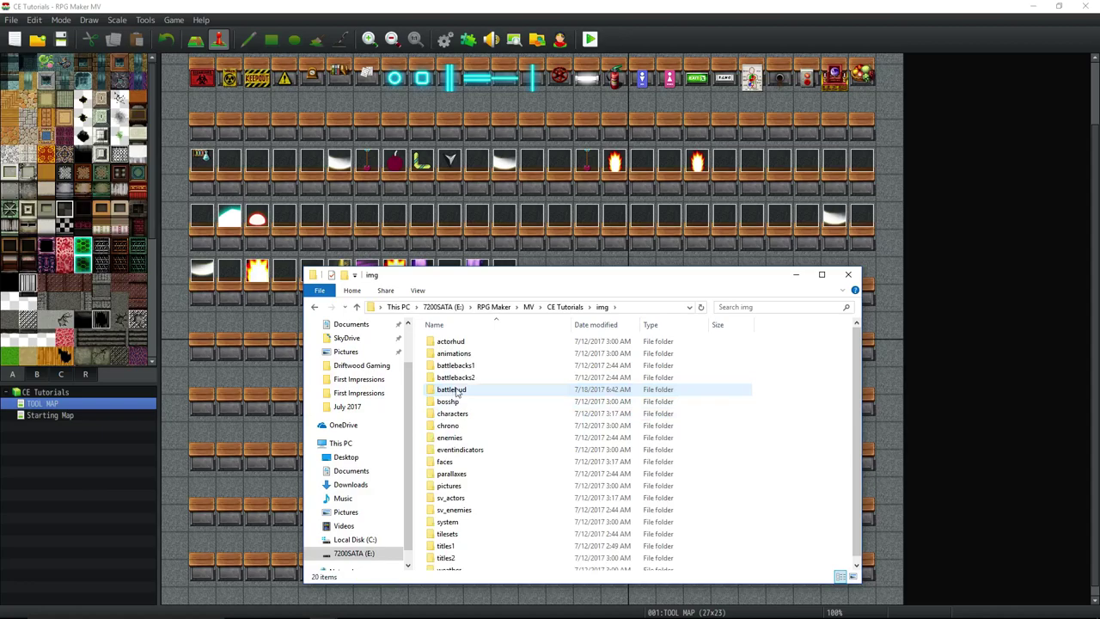
scroll(469, 438, down, 1)
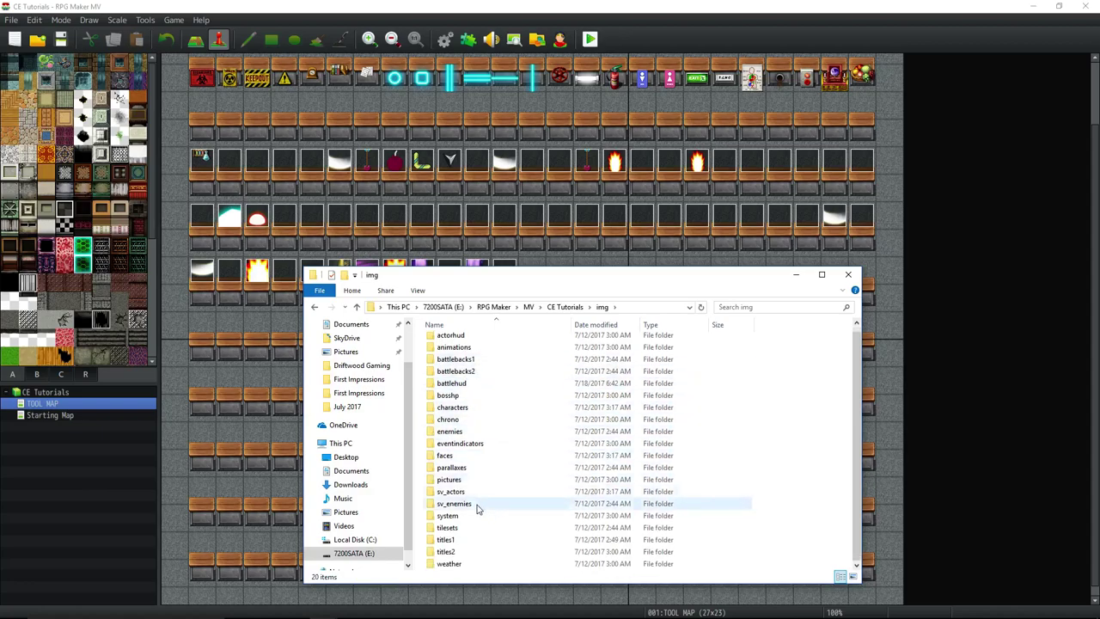
double_click(478, 419)
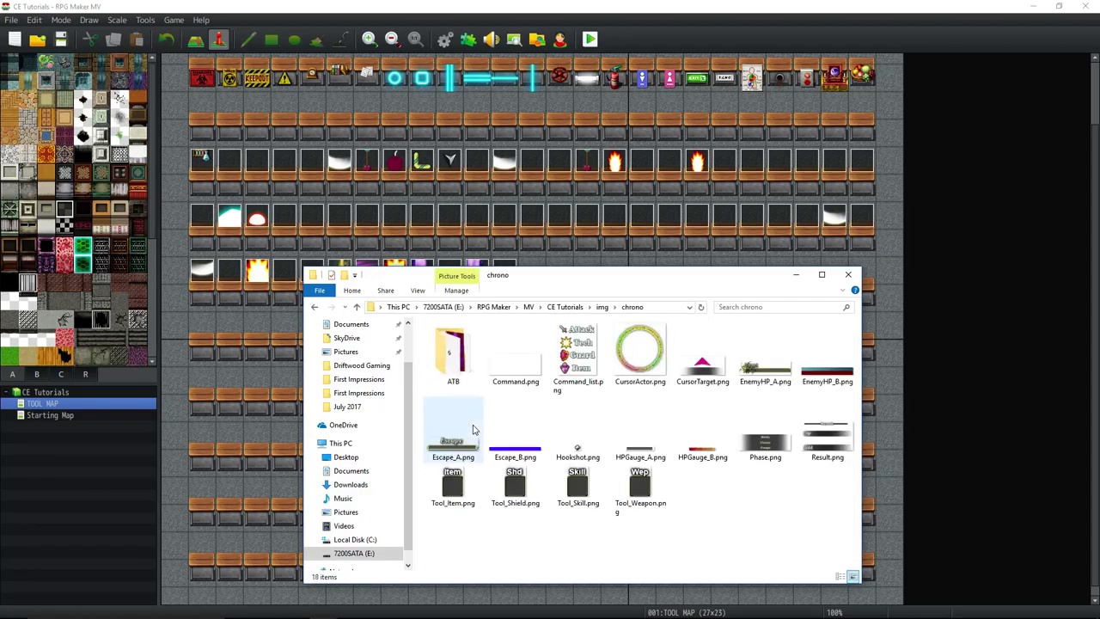
double_click(452, 352)
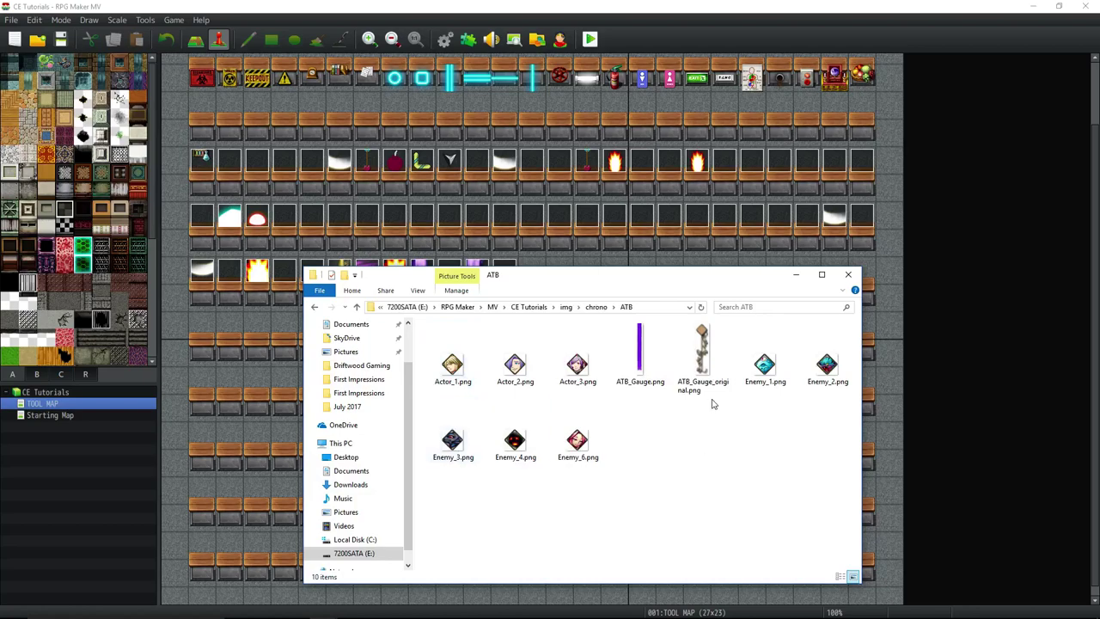
click(705, 384)
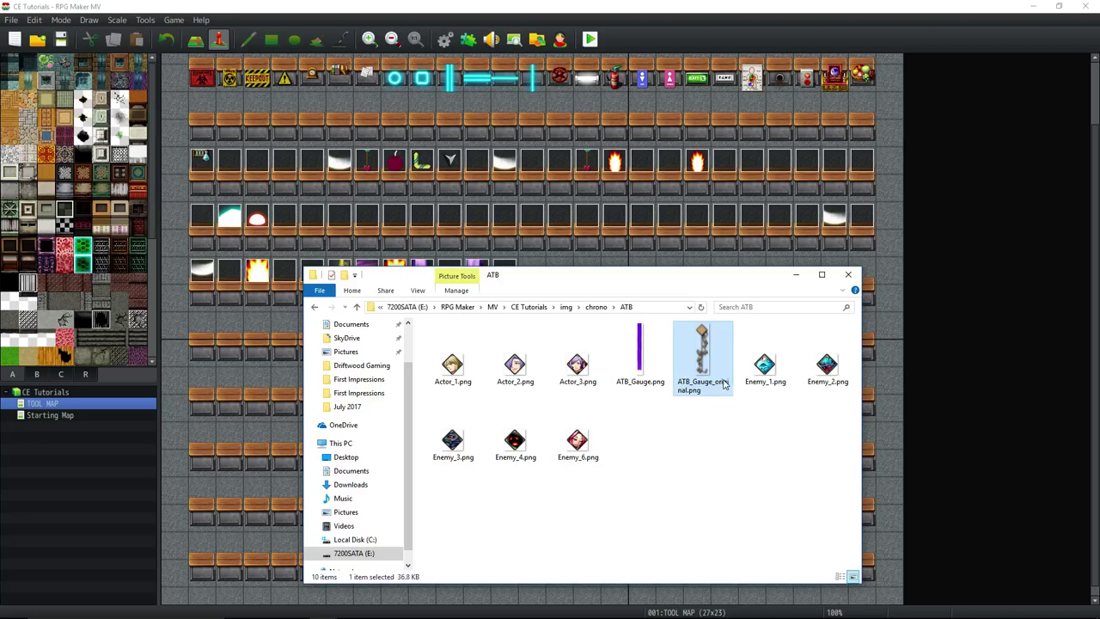
mouse_move(703, 359)
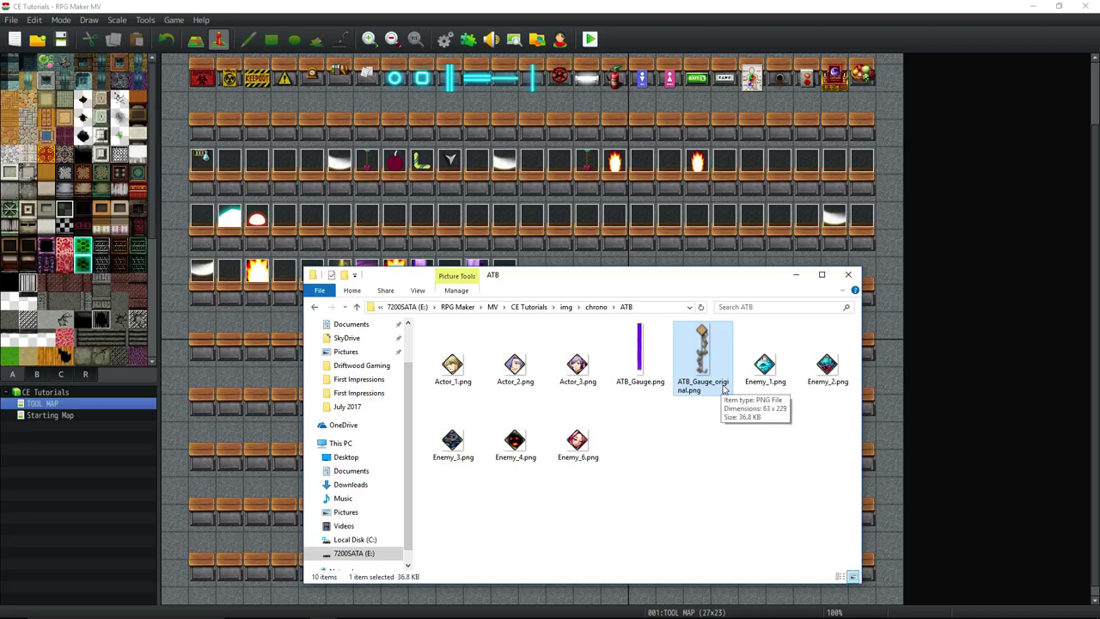
click(631, 387)
click(692, 378)
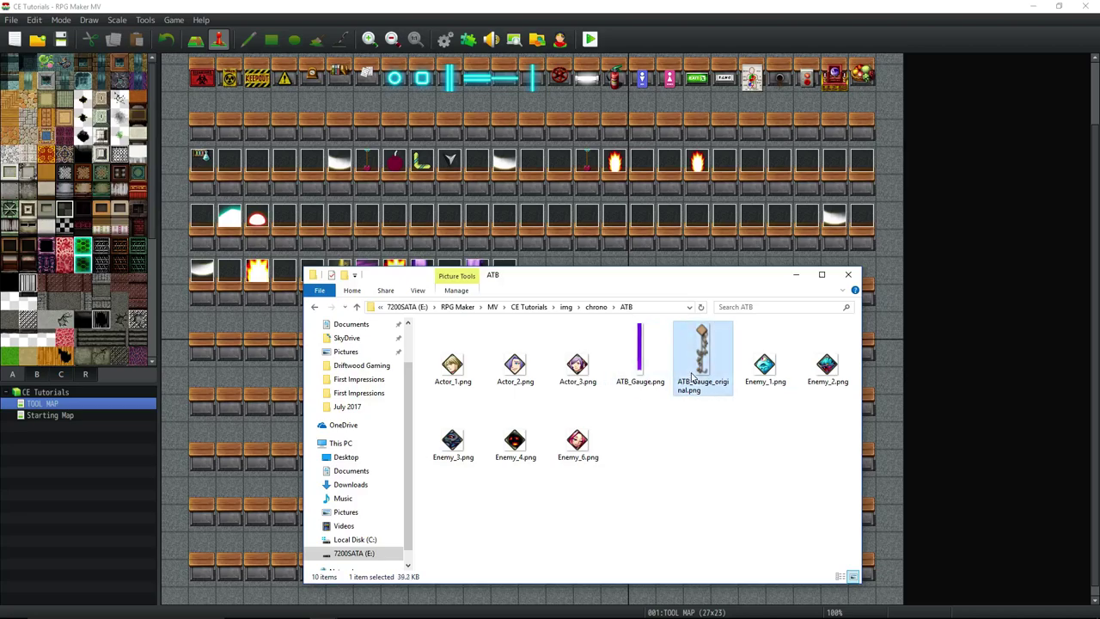
right_click(695, 379)
click(637, 362)
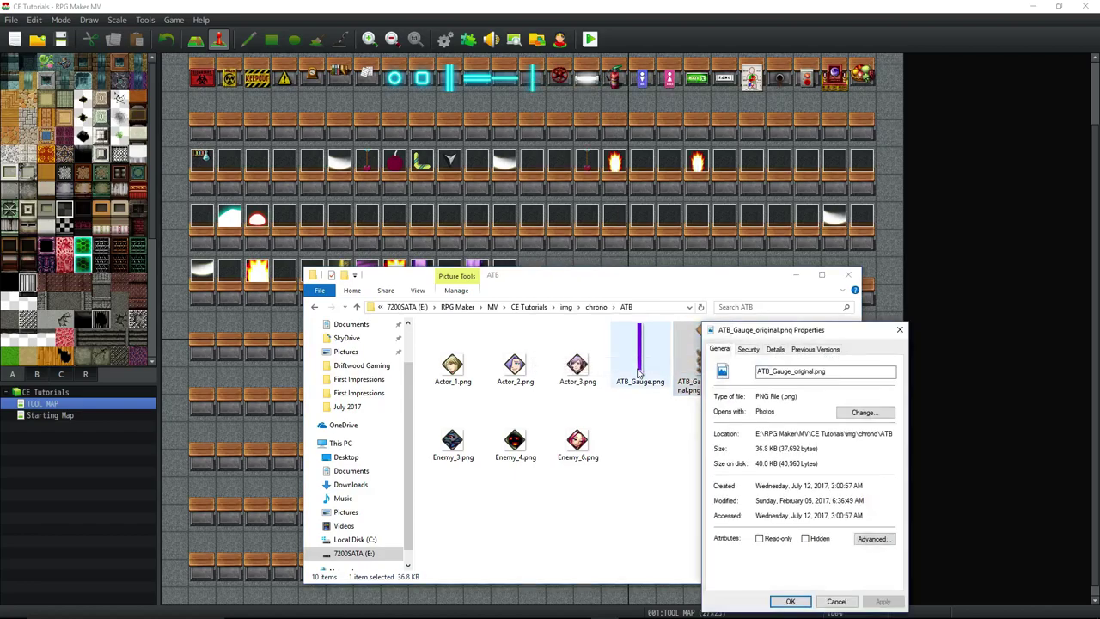
click(775, 350)
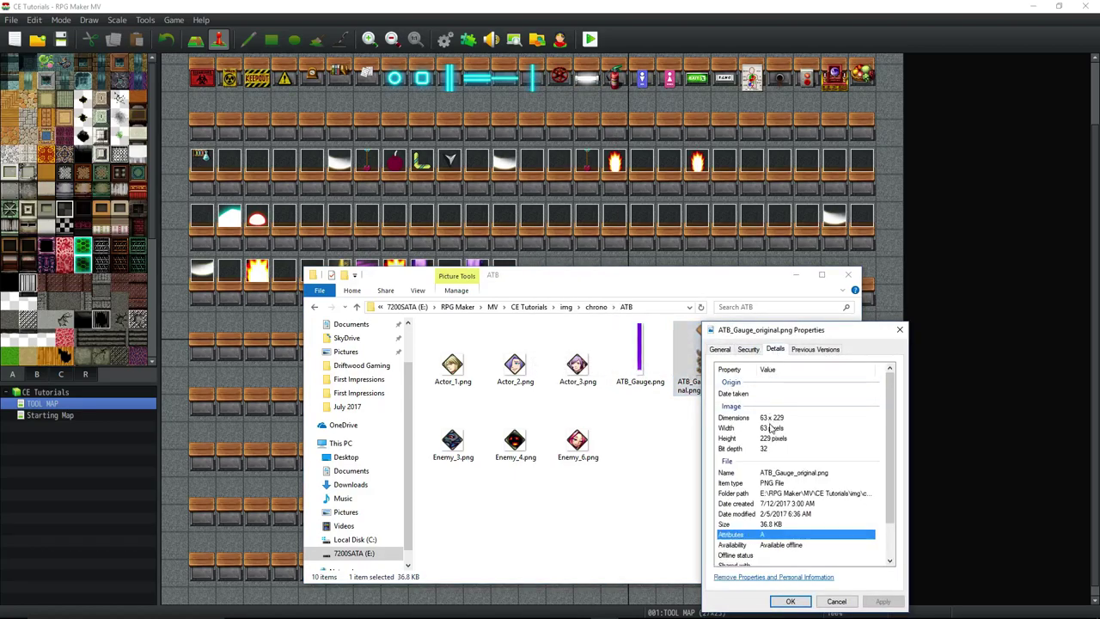
click(781, 419)
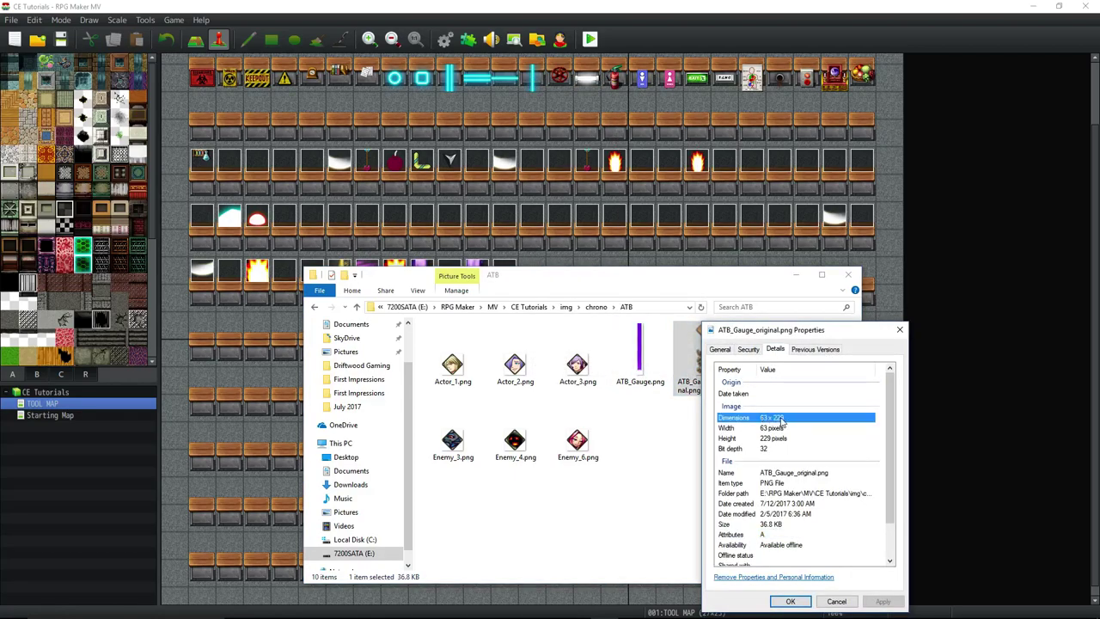
click(784, 603)
click(720, 471)
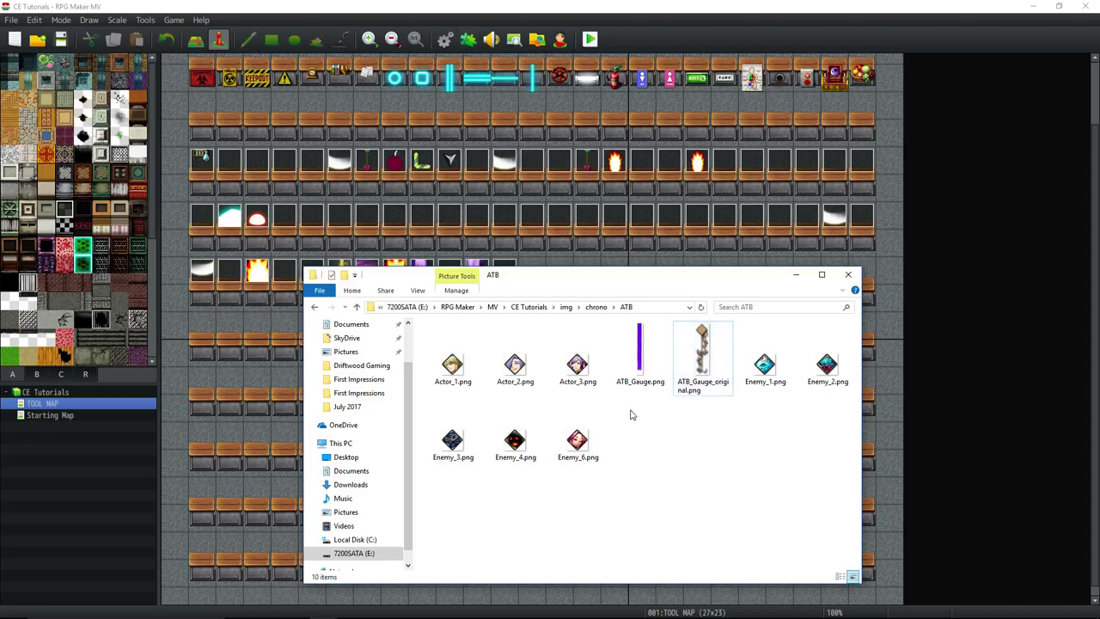
click(647, 364)
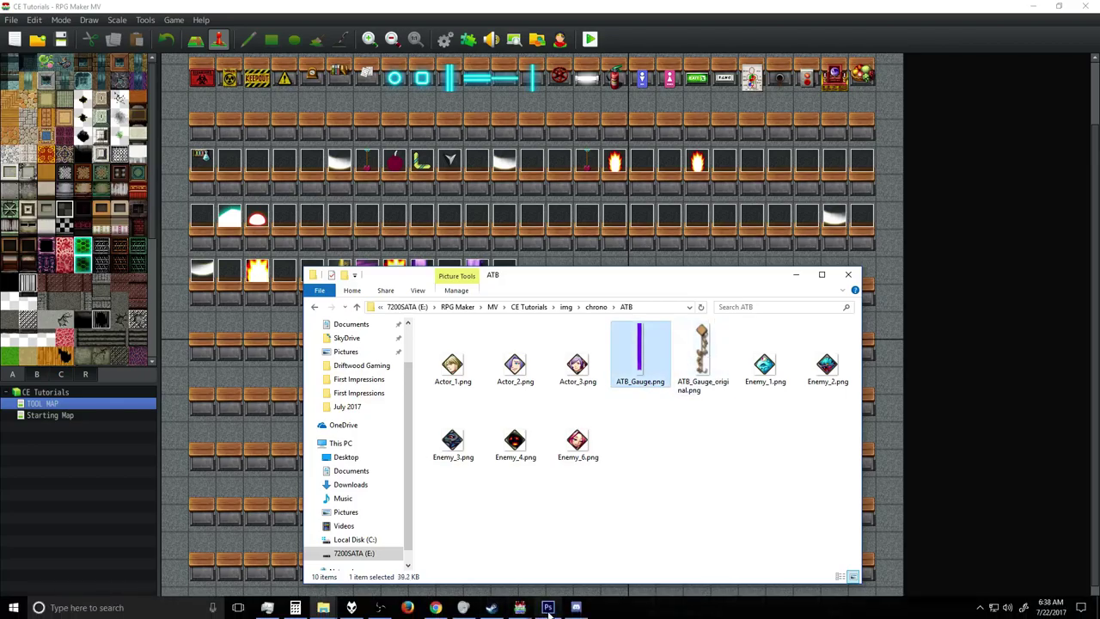
In Photoshop, check a 64×500 new-document size, then cancel without creating it.
click(548, 607)
click(32, 7)
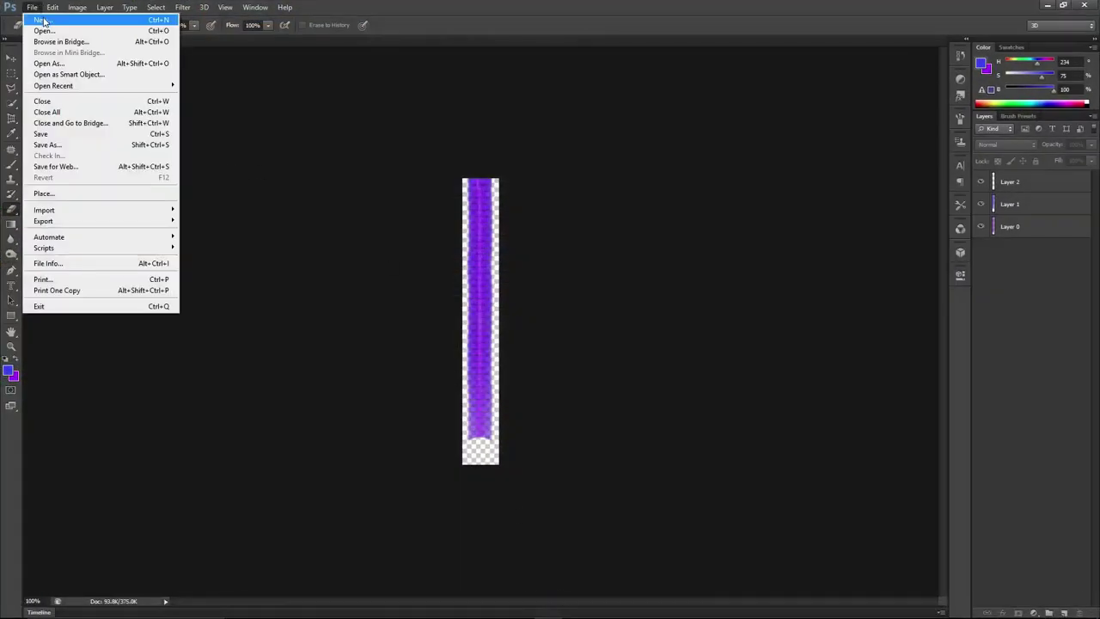
click(327, 151)
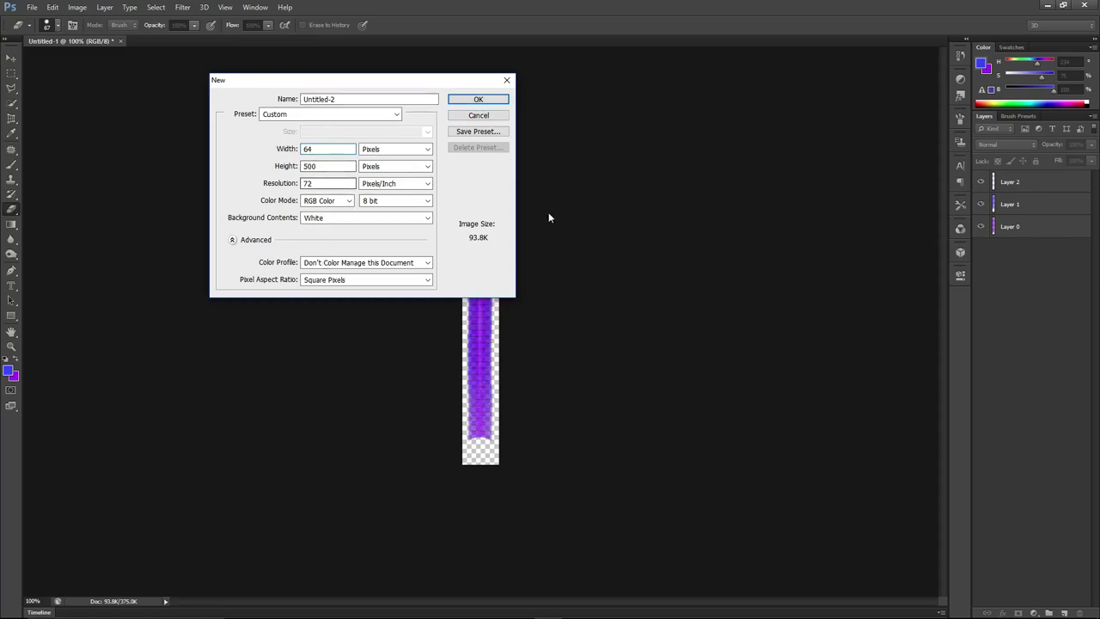
click(491, 101)
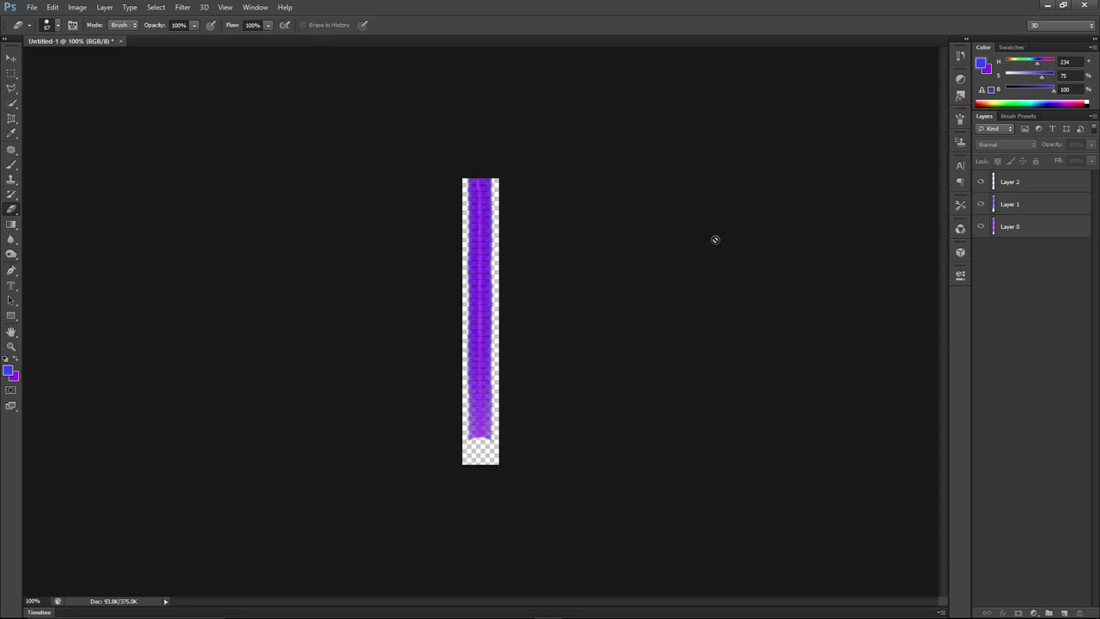
Check blend settings of Layers 0–2, then erase the strip's bottom into an arc.
click(1049, 187)
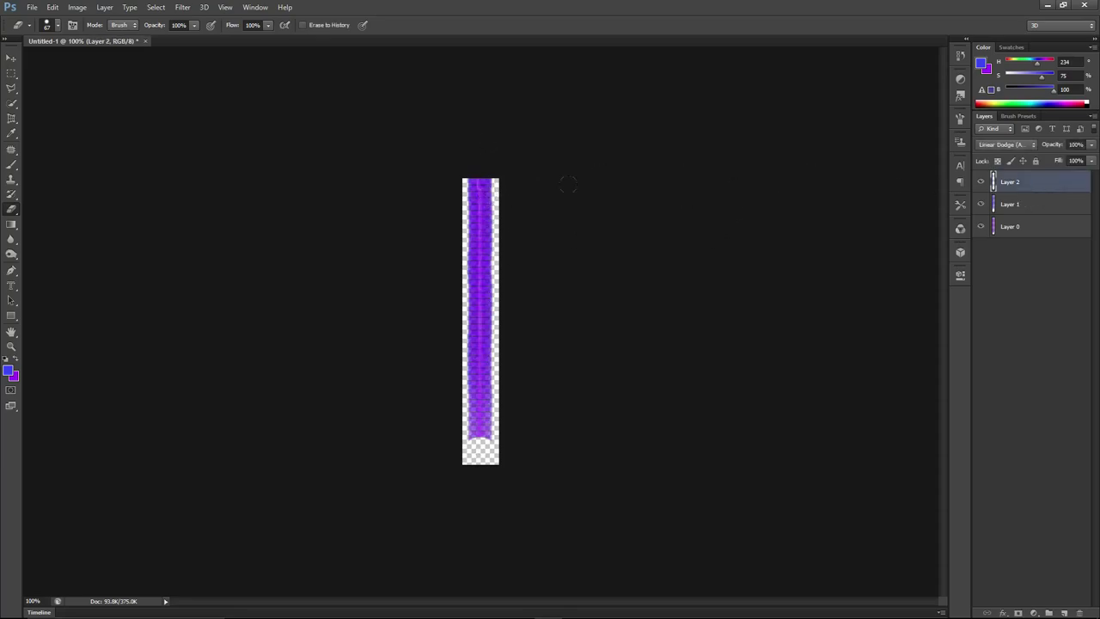
click(1027, 233)
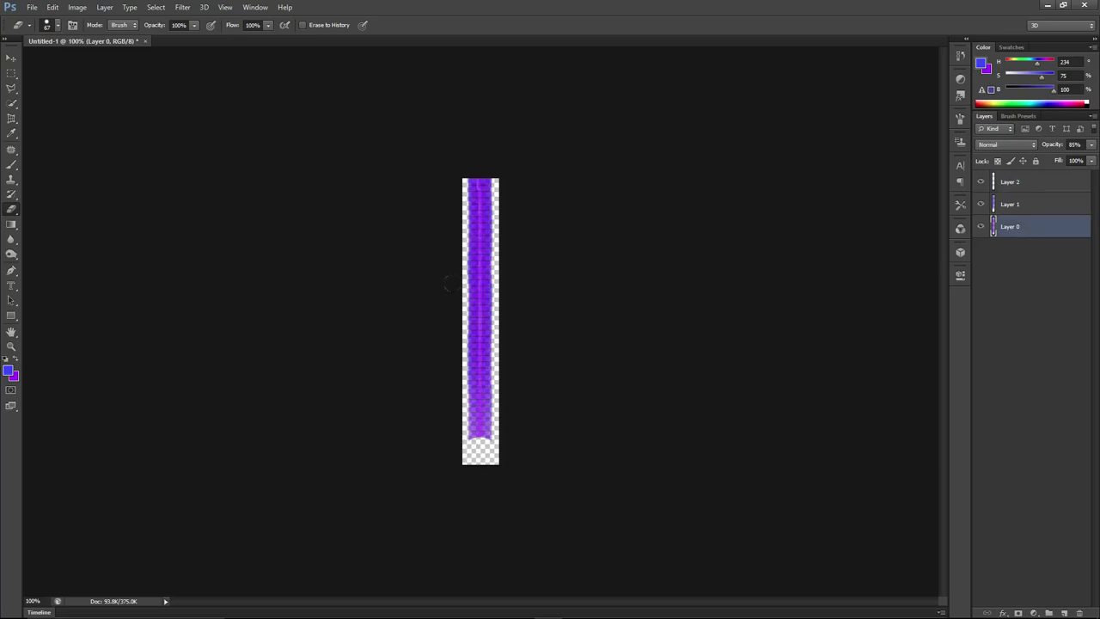
click(1017, 219)
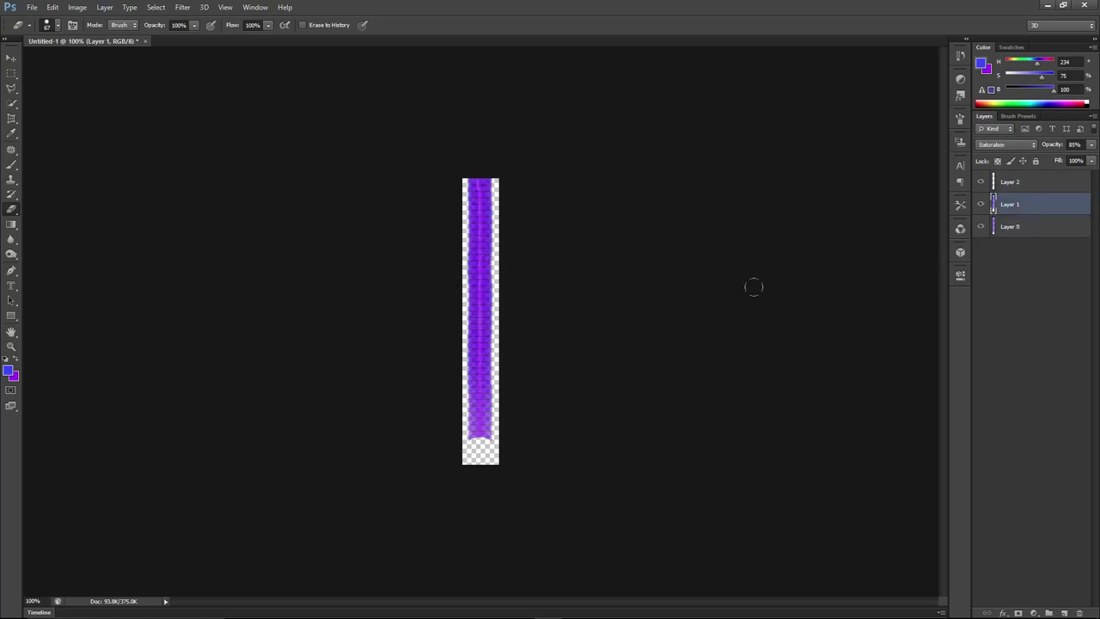
click(1023, 189)
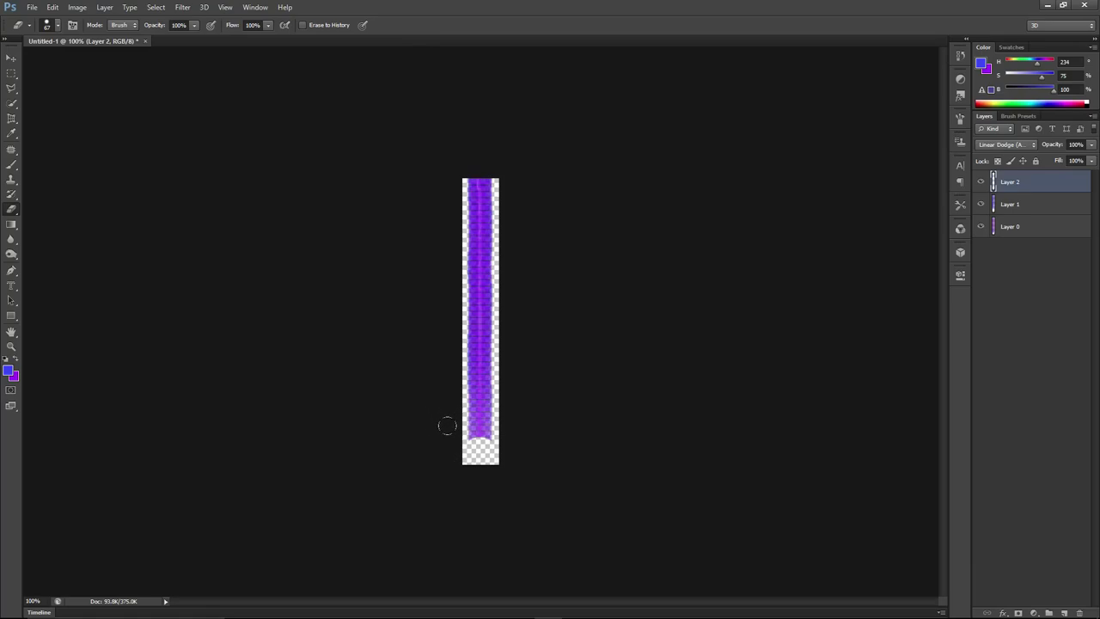
click(474, 444)
Minimize Photoshop and compare ATB_Gauge_original.png with the new ATB_Gauge.png.
click(1048, 4)
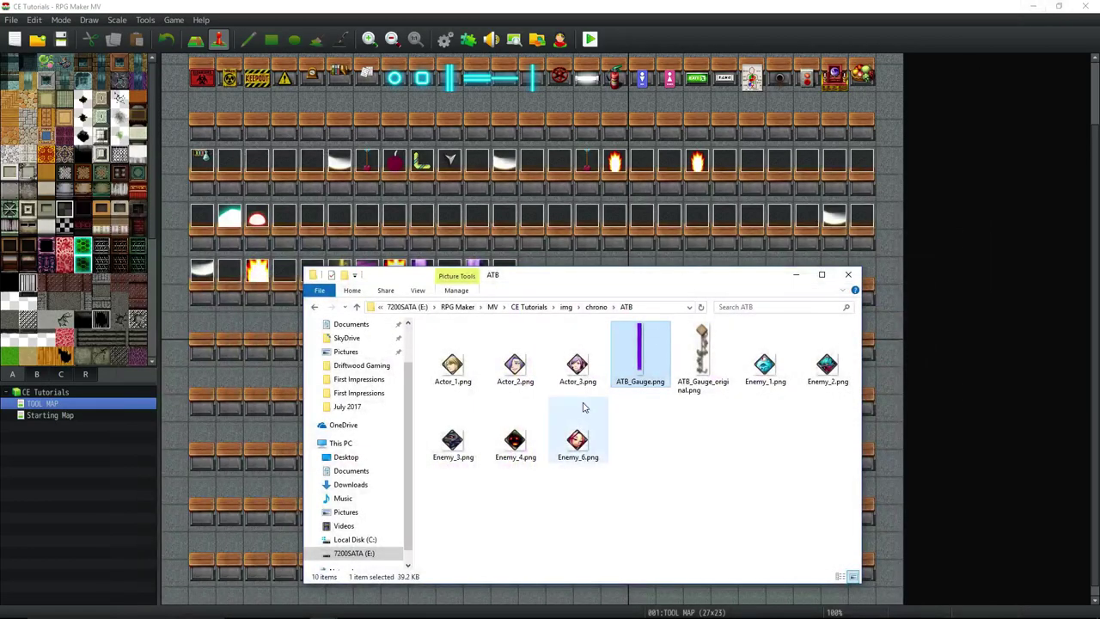
click(698, 375)
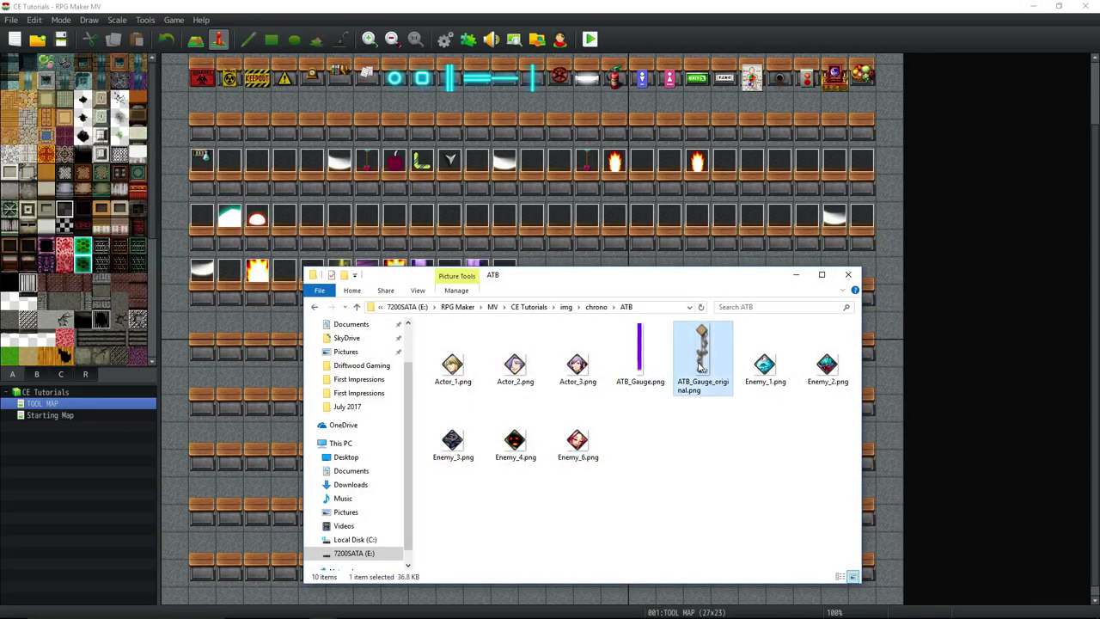
click(647, 371)
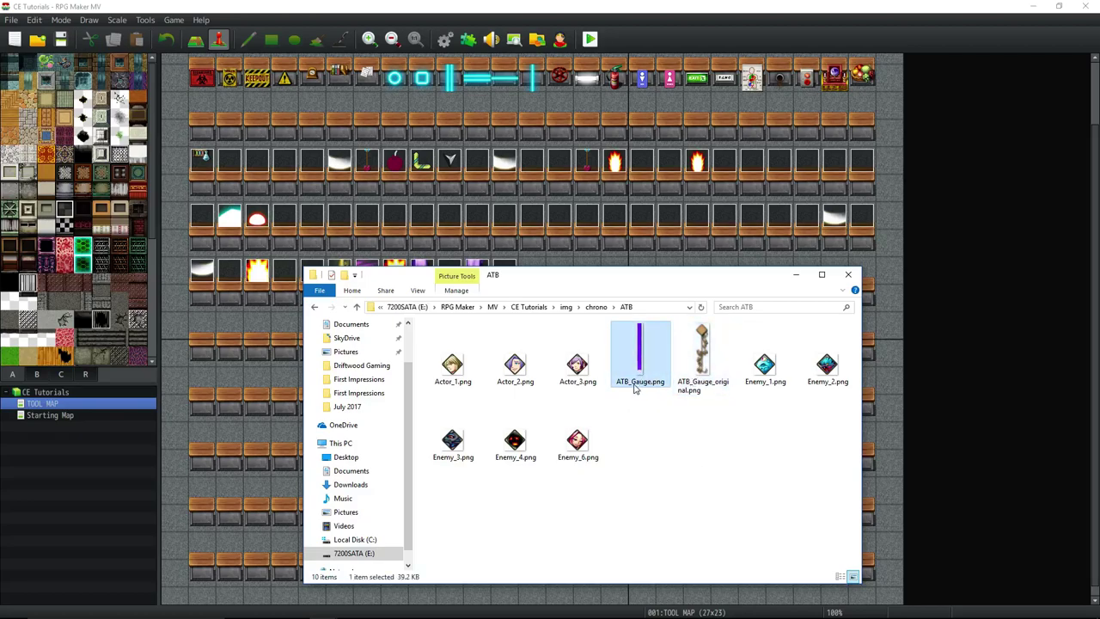
click(634, 389)
click(655, 438)
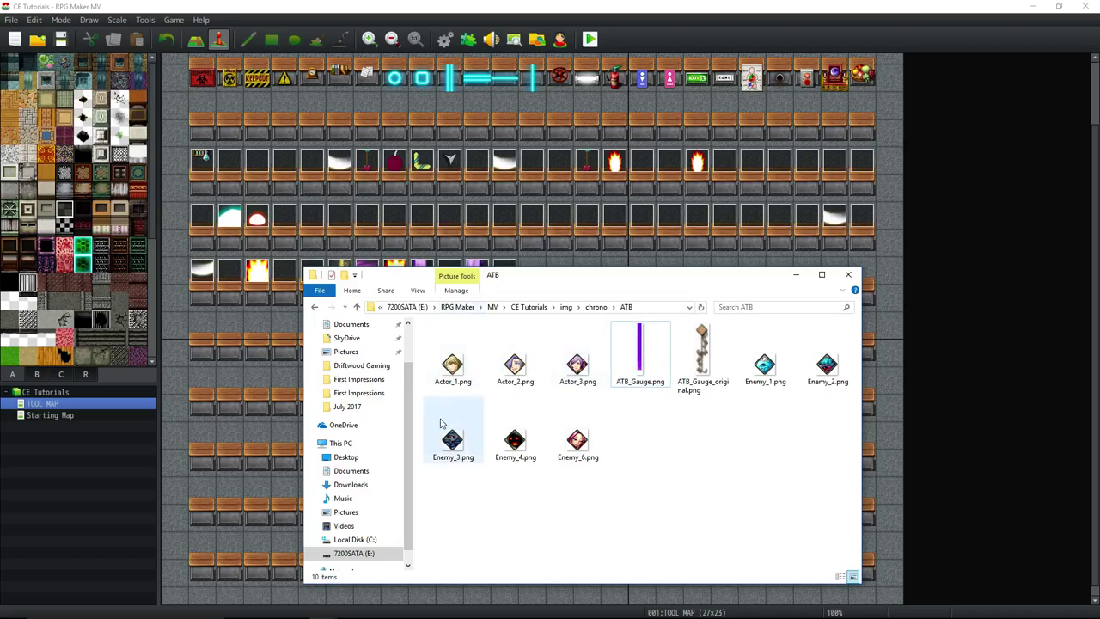
Select Actor_1.png, dismissing its context menu.
click(461, 365)
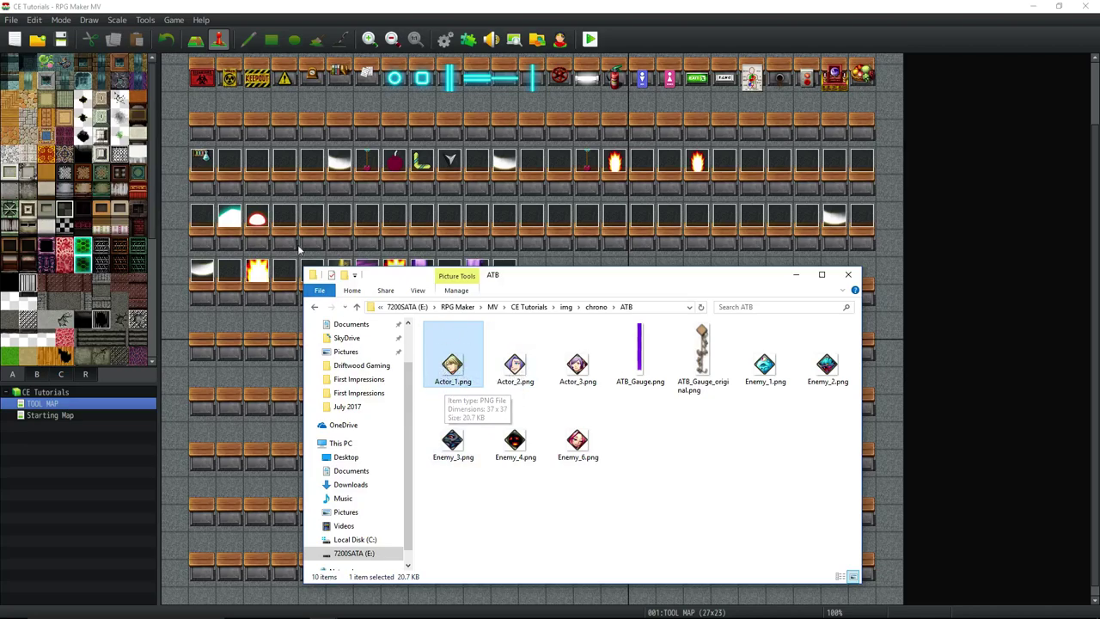
right_click(461, 365)
click(751, 530)
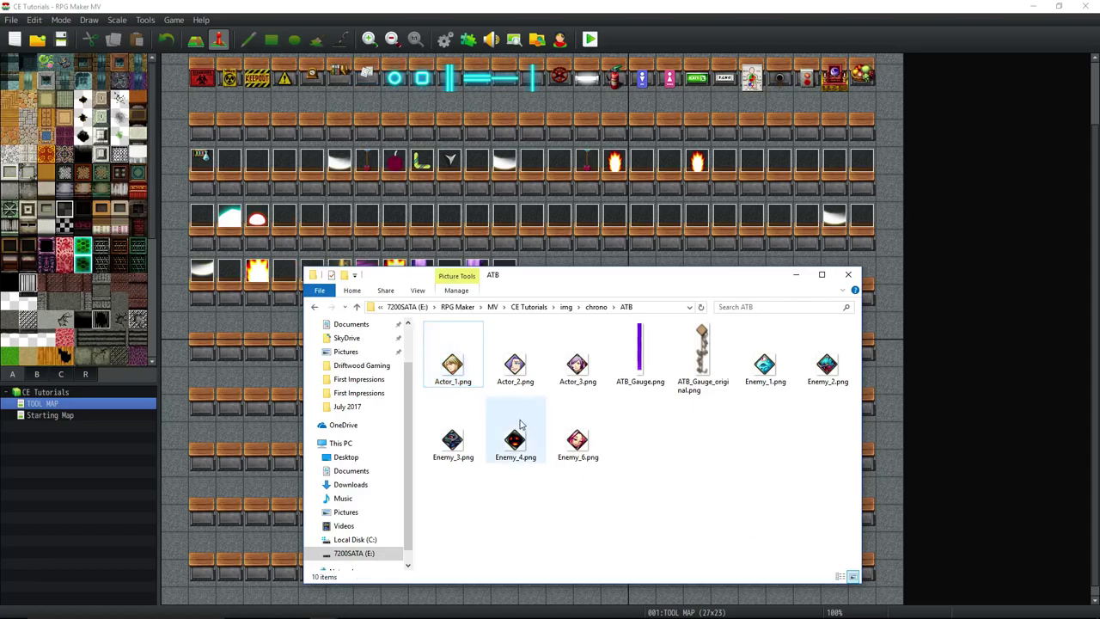
click(477, 380)
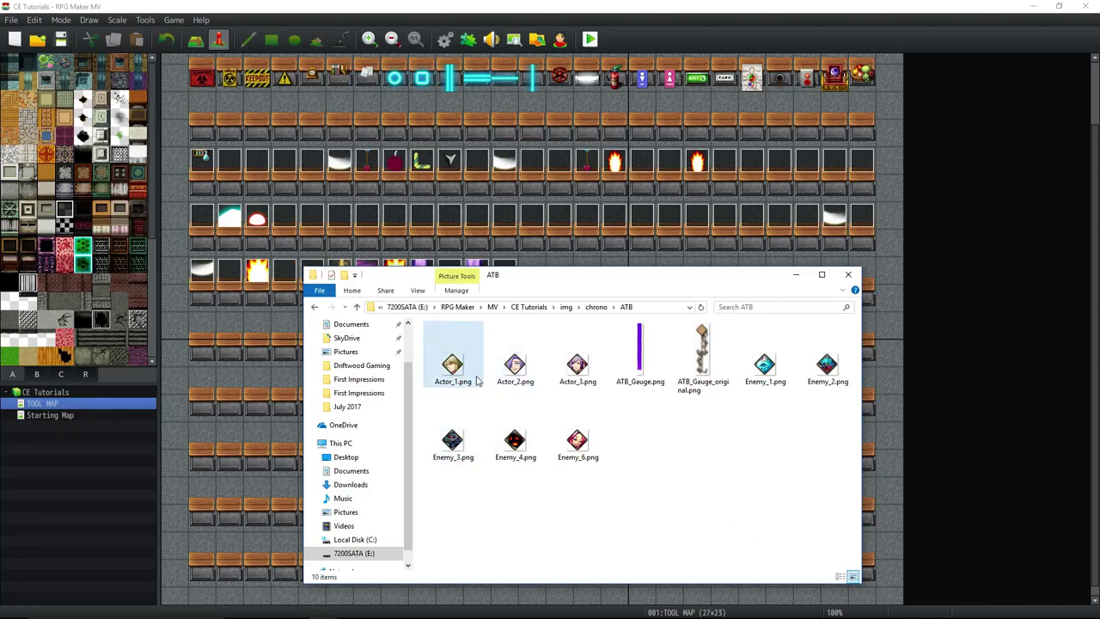
Open Actor_1.png Properties and view its Security and Details tabs.
right_click(477, 380)
click(453, 366)
right_click(469, 378)
click(401, 352)
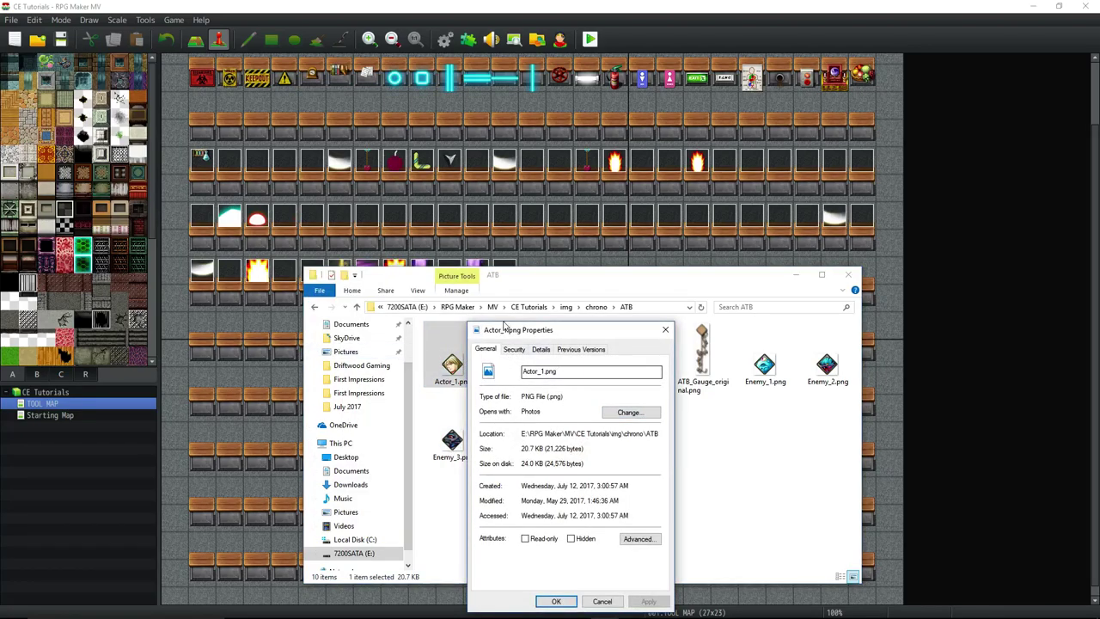
click(516, 349)
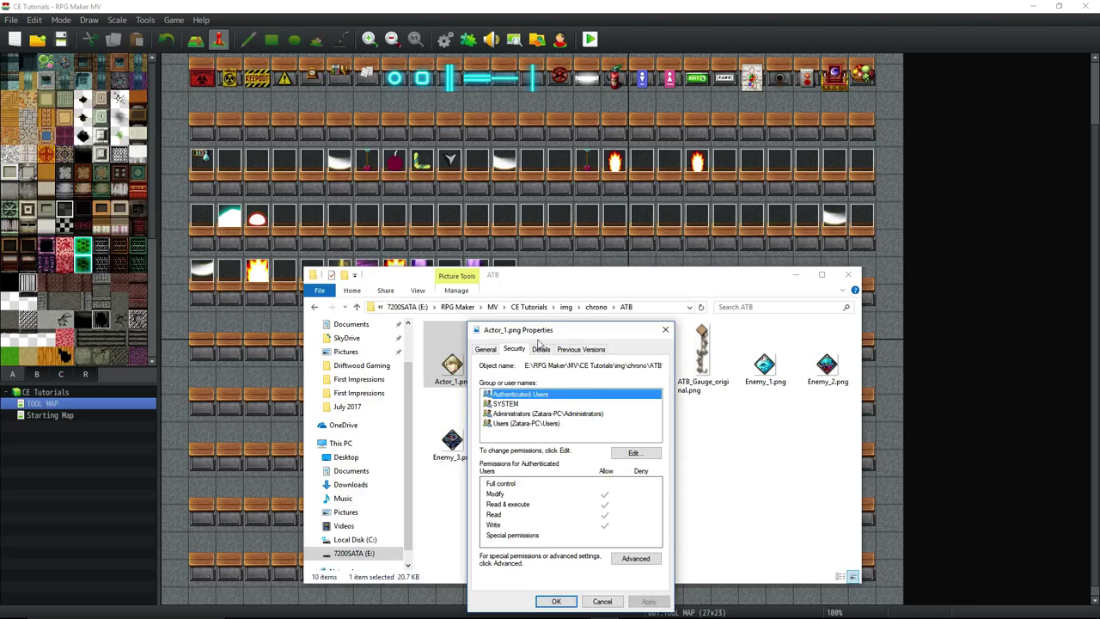
click(540, 348)
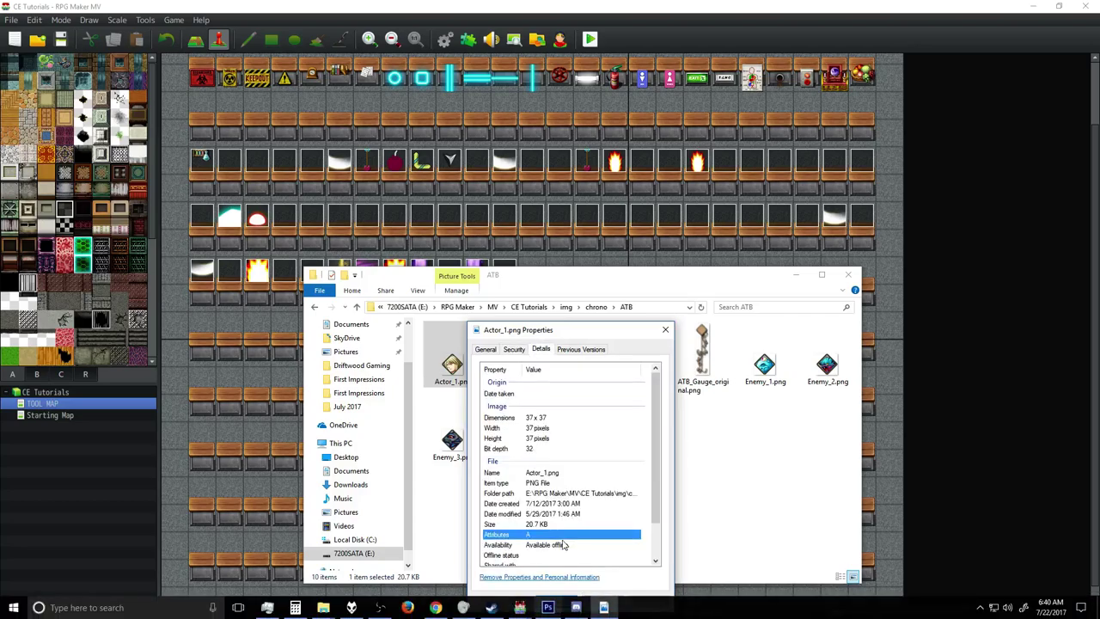
Close the properties, clear the selection, and close the ATB folder window.
click(561, 602)
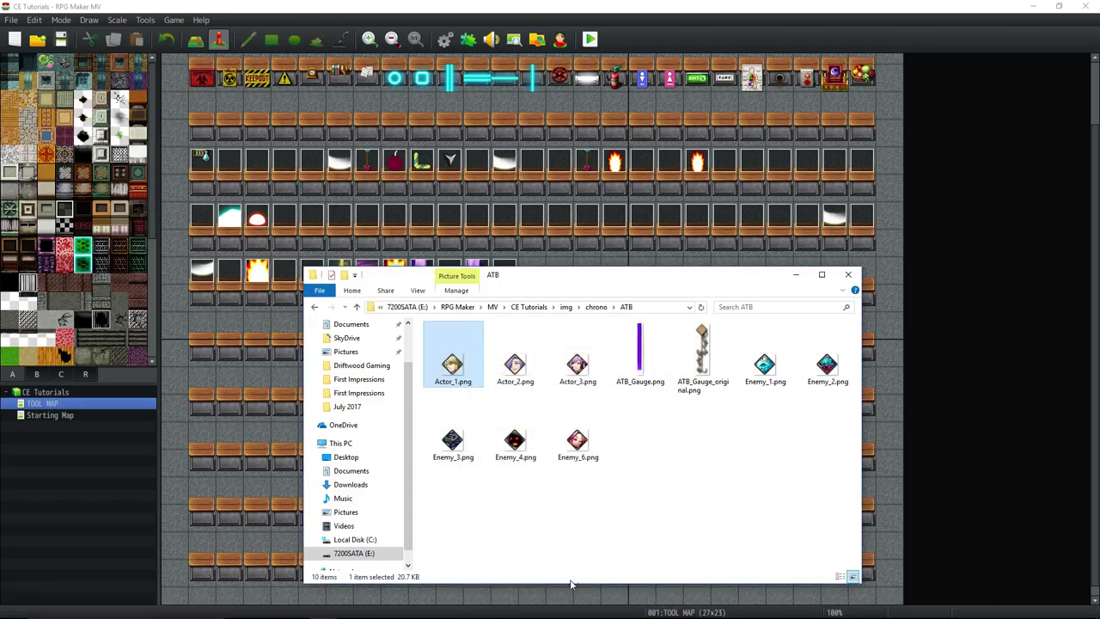
click(679, 463)
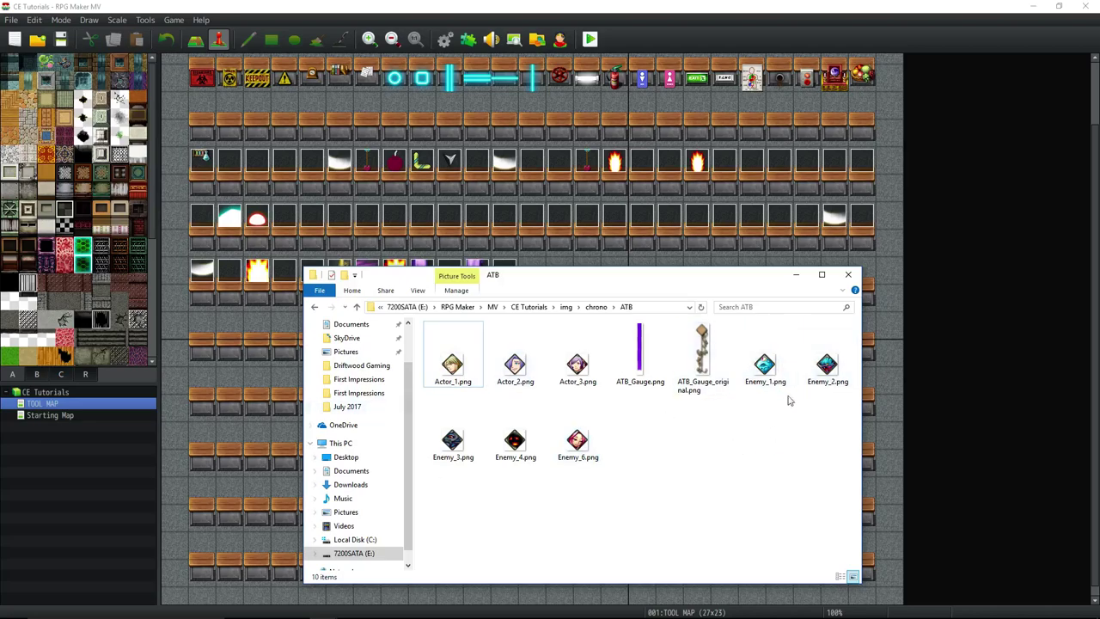
key(alt+F4)
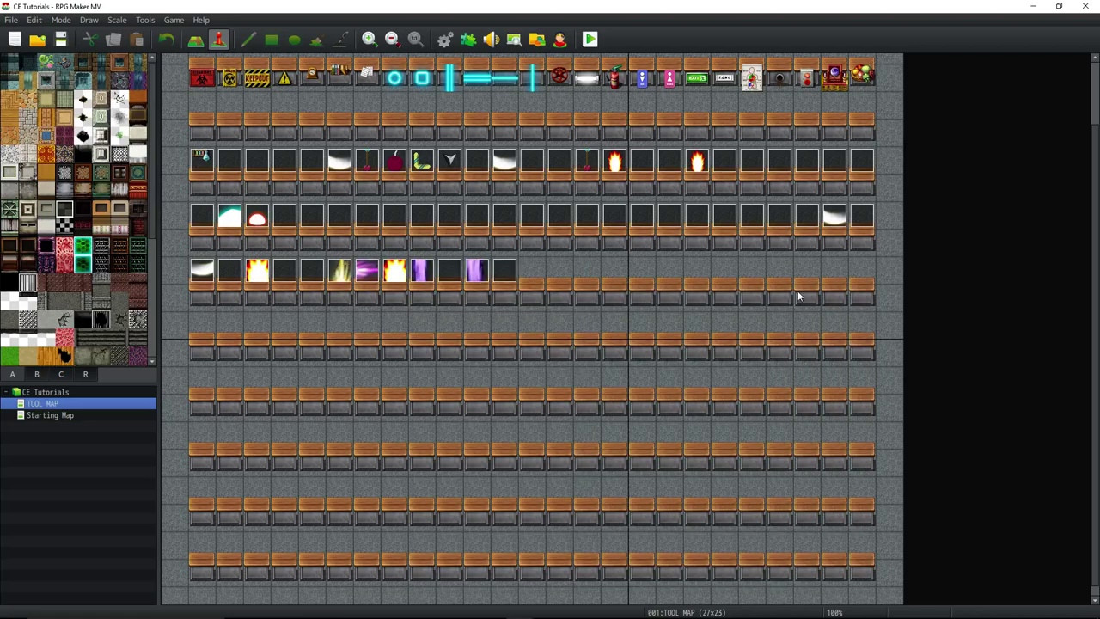
Turn MOG_CharPoses off, leave MOG_ChronoEngine unchanged, and open MOG_ChronoATBHud's settings.
click(468, 38)
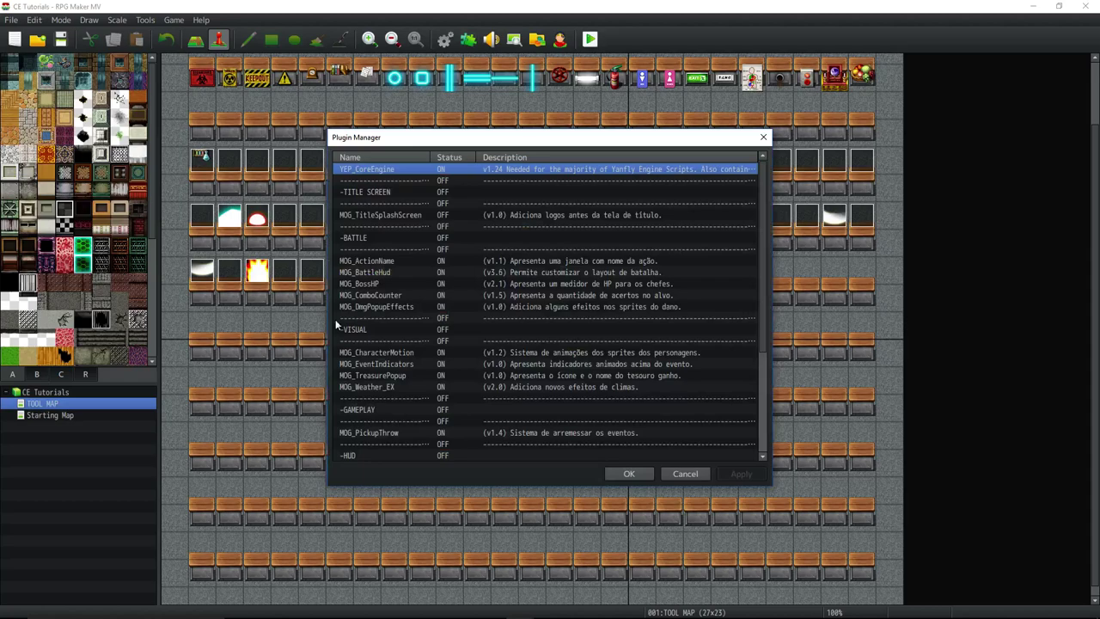
drag(765, 172, 765, 392)
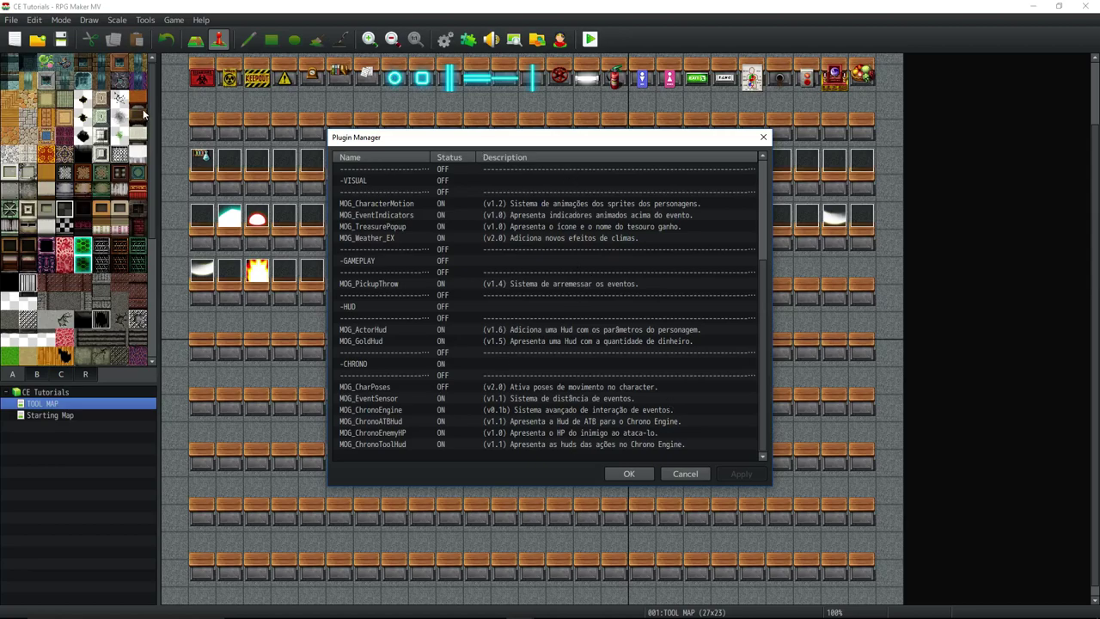
click(440, 385)
double_click(391, 410)
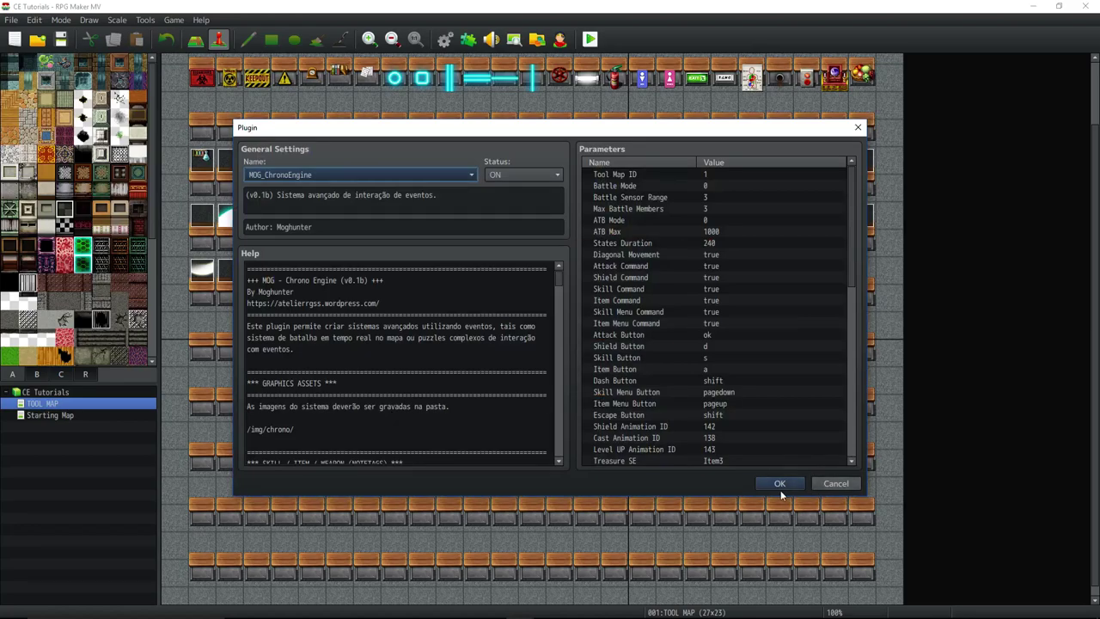
click(780, 486)
double_click(396, 421)
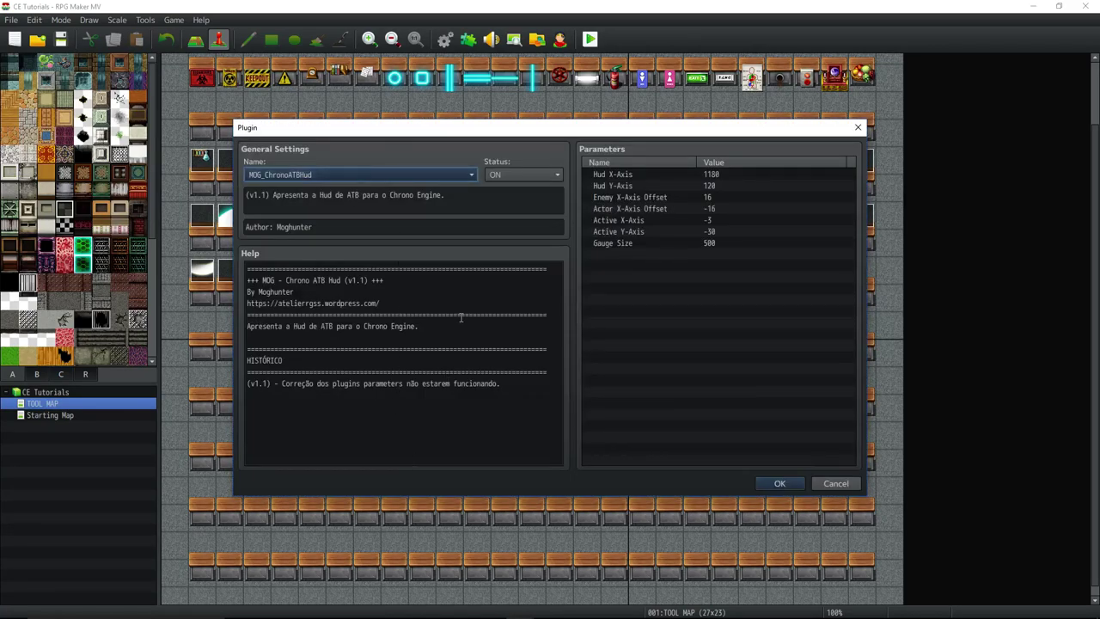
double_click(671, 175)
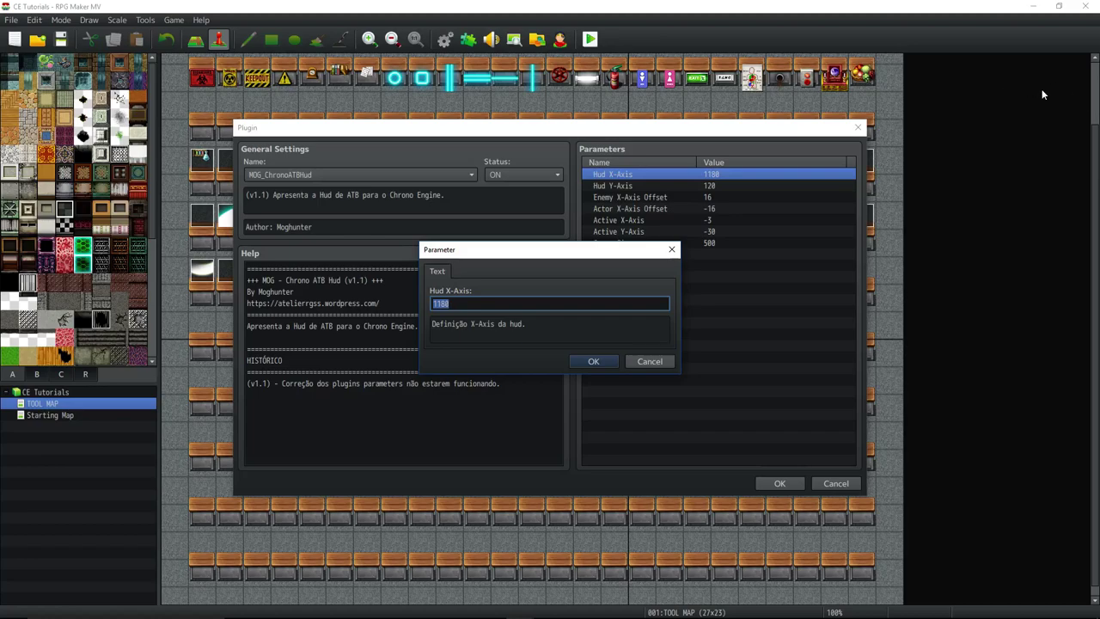
click(591, 361)
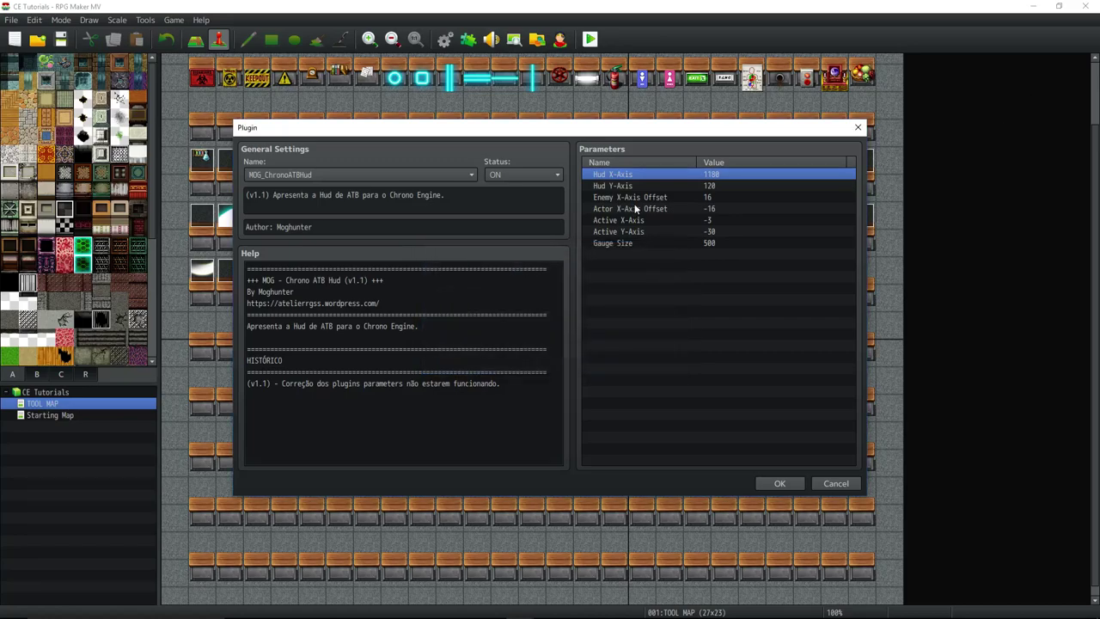
double_click(696, 185)
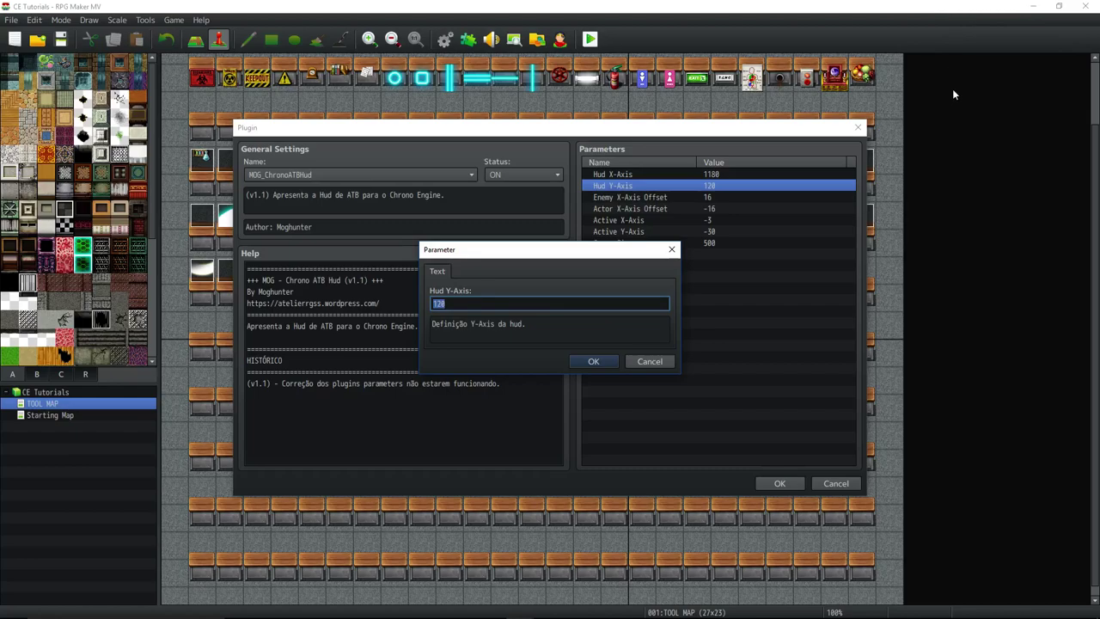
click(595, 362)
click(680, 199)
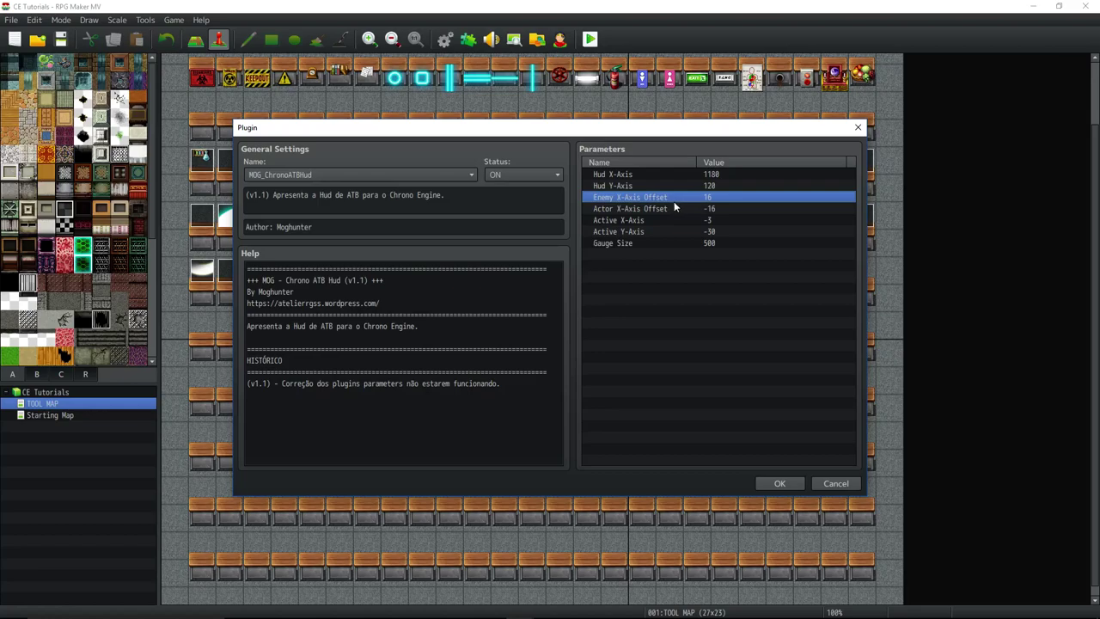
Review the ATB HUD offsets, confirming Active Y-Axis -30 and Gauge Size 500.
click(675, 220)
double_click(676, 198)
click(721, 208)
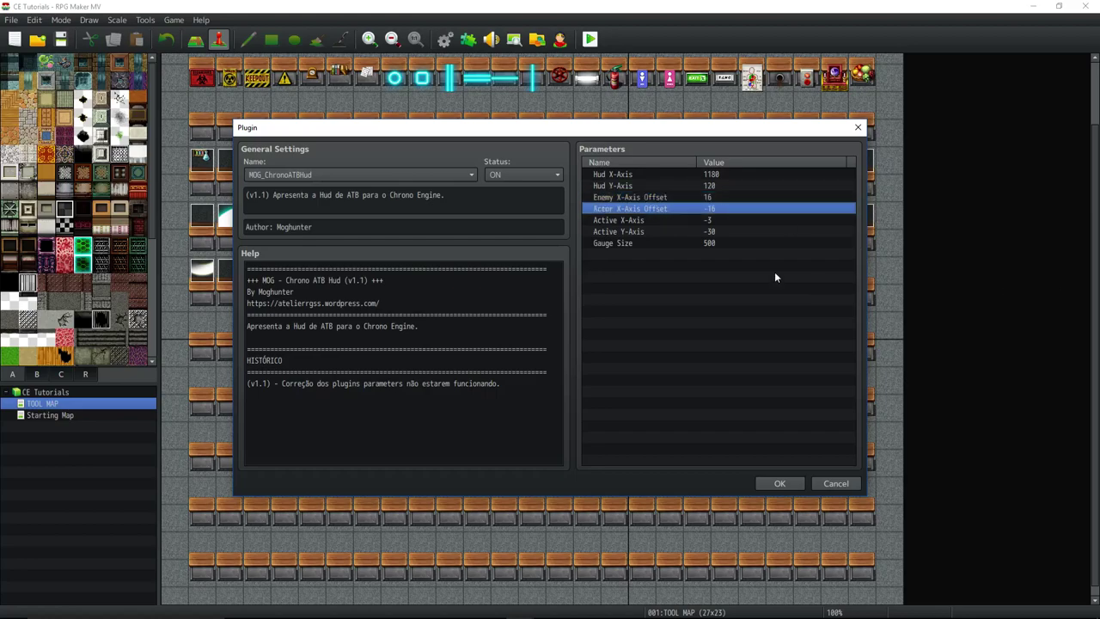
click(717, 220)
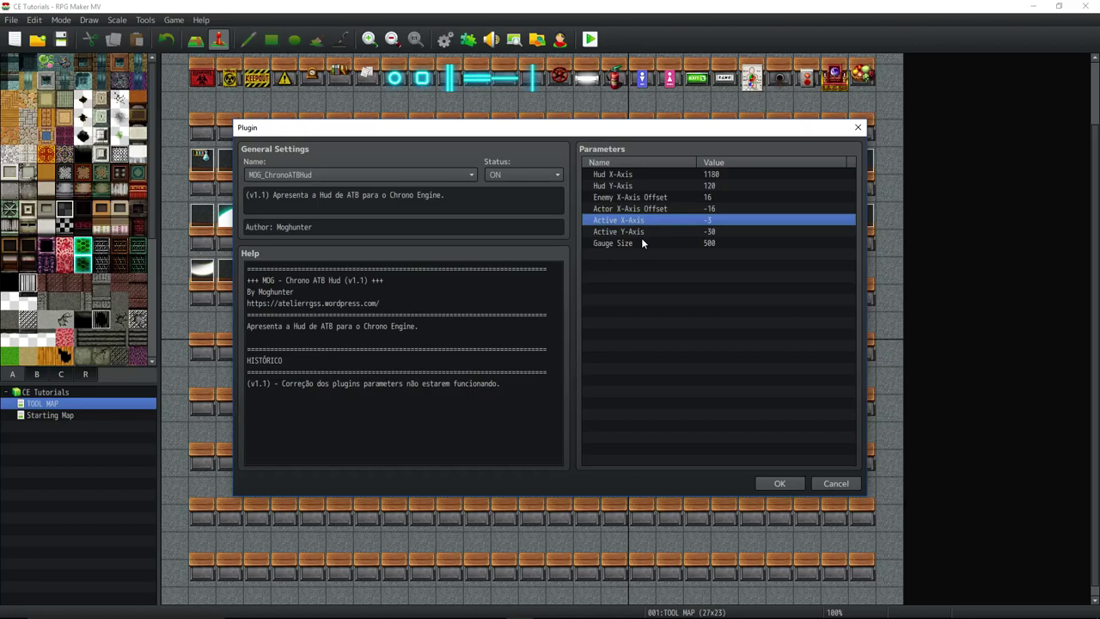
click(689, 233)
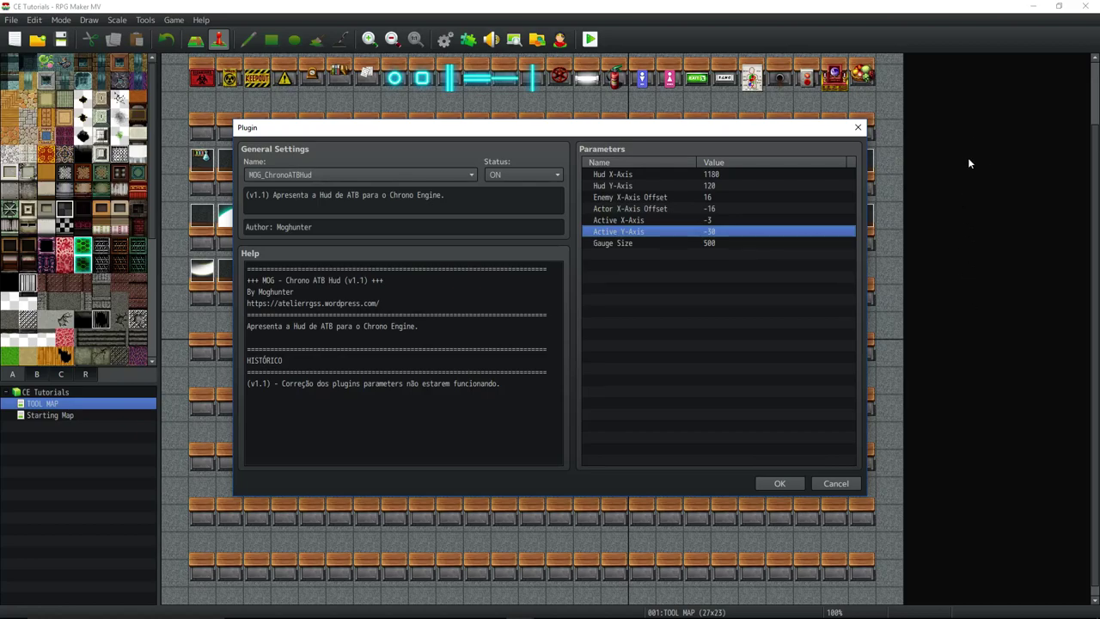
click(703, 244)
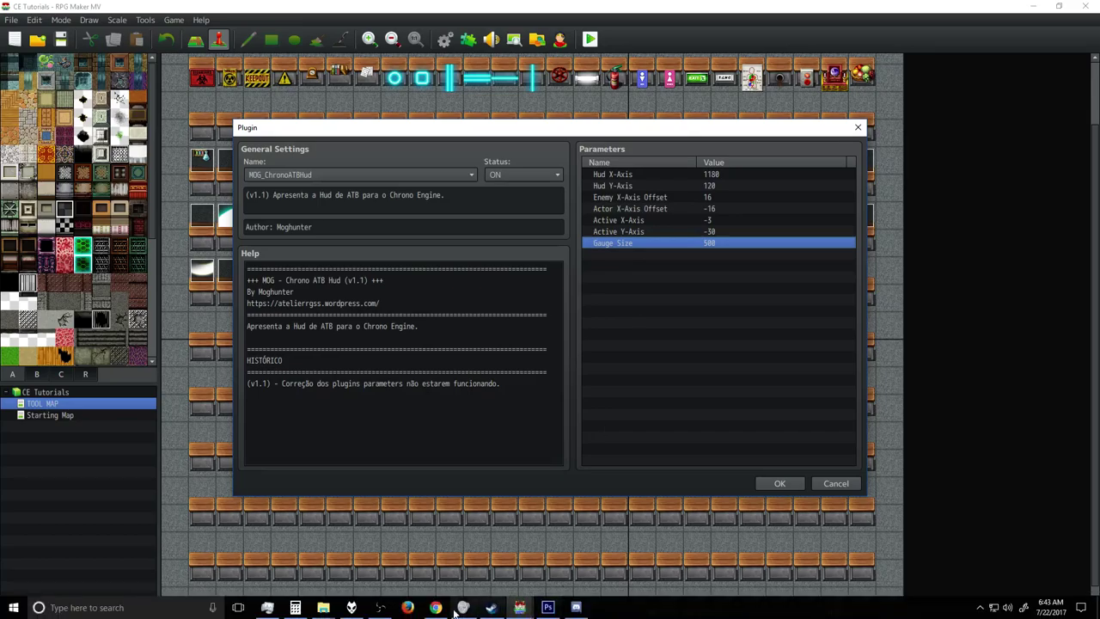
Confirm in ATB_Gauge.png's Properties Details that it measures 64×500 pixels.
click(311, 607)
click(508, 558)
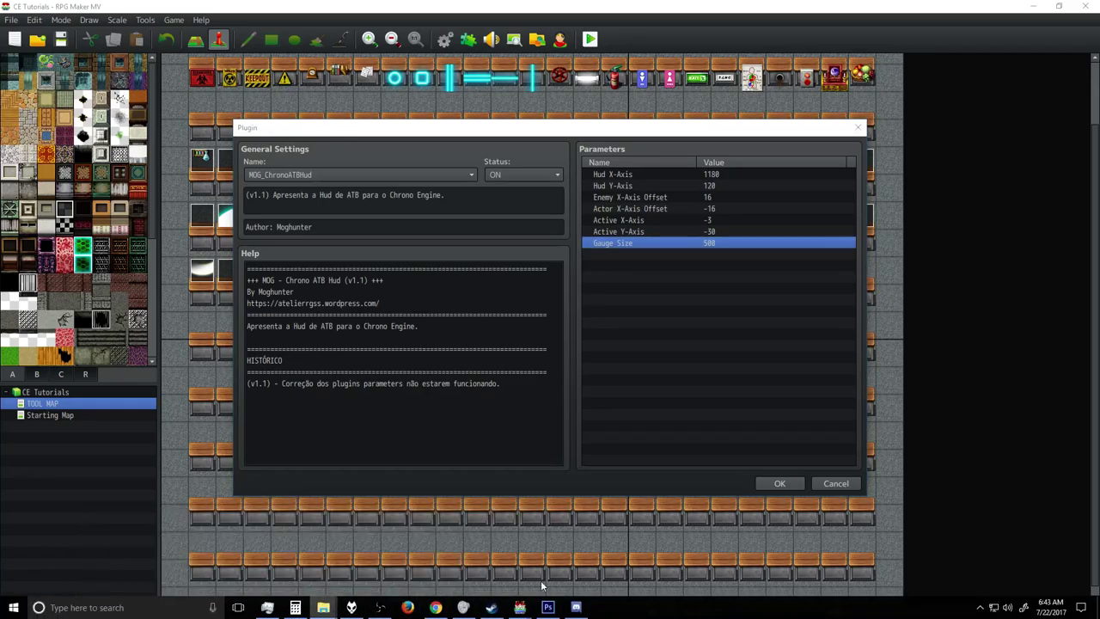
click(646, 354)
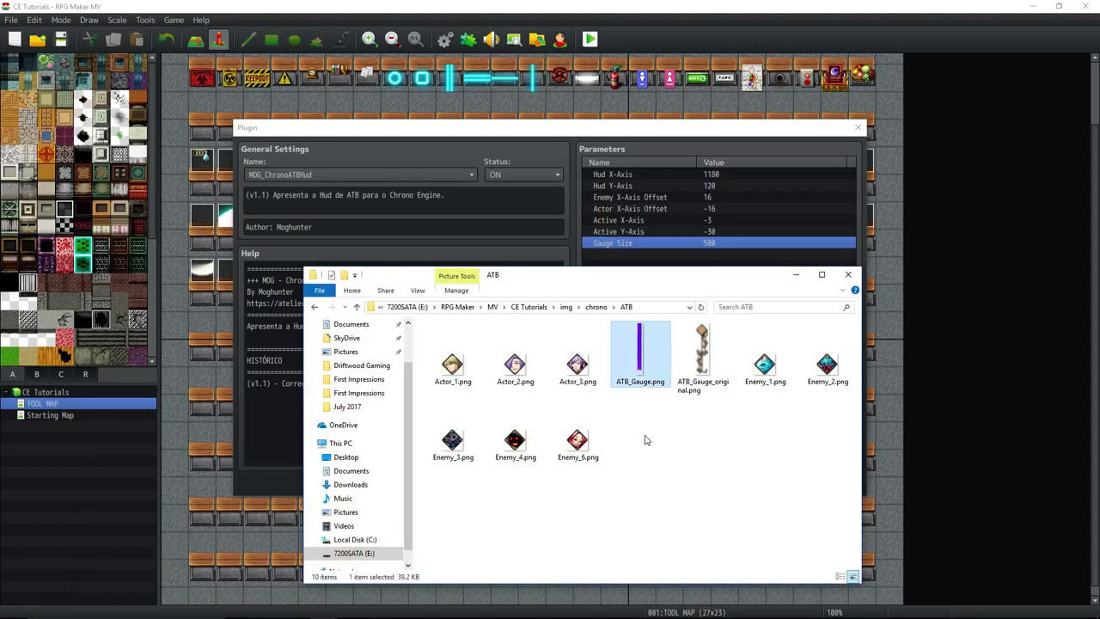
right_click(638, 376)
click(545, 367)
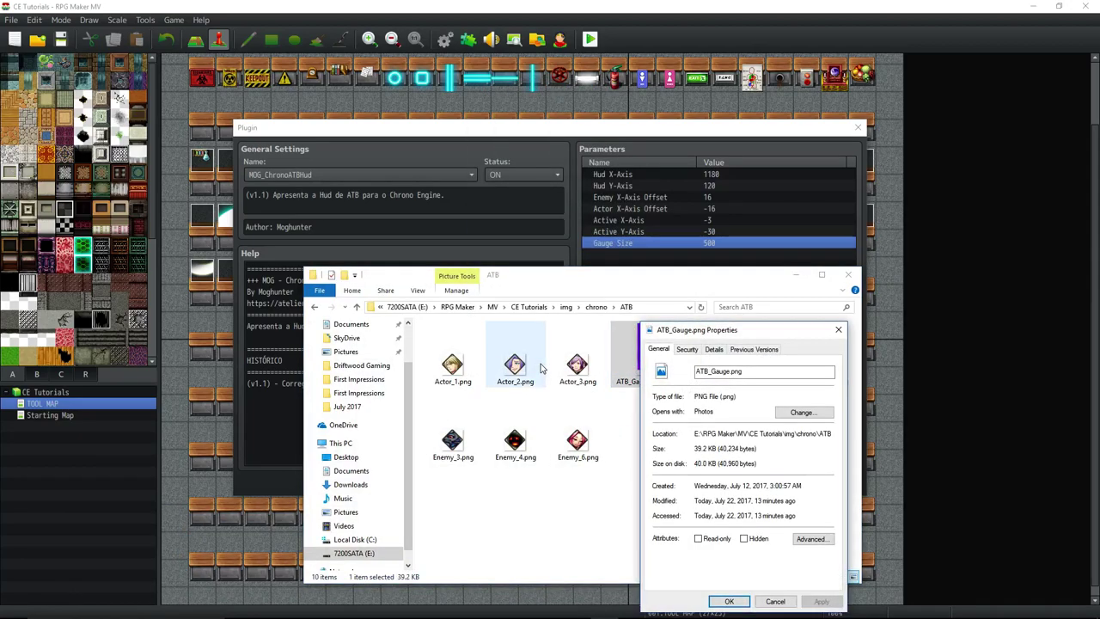
click(703, 349)
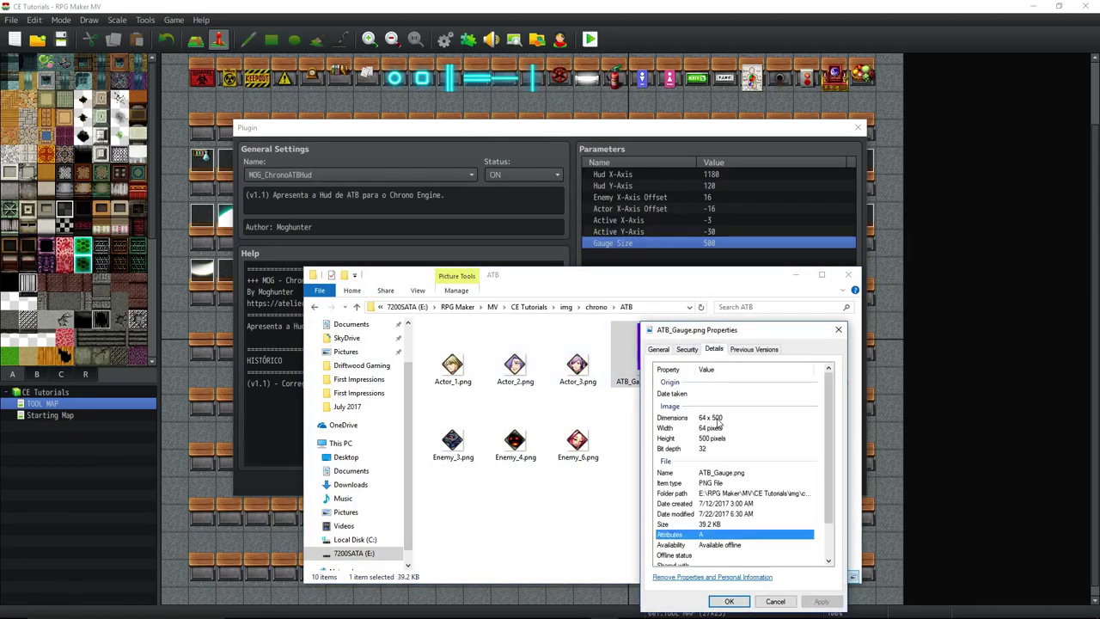
Close the properties, hide the folder, and accept the ATB HUD plugin settings.
click(723, 602)
click(796, 274)
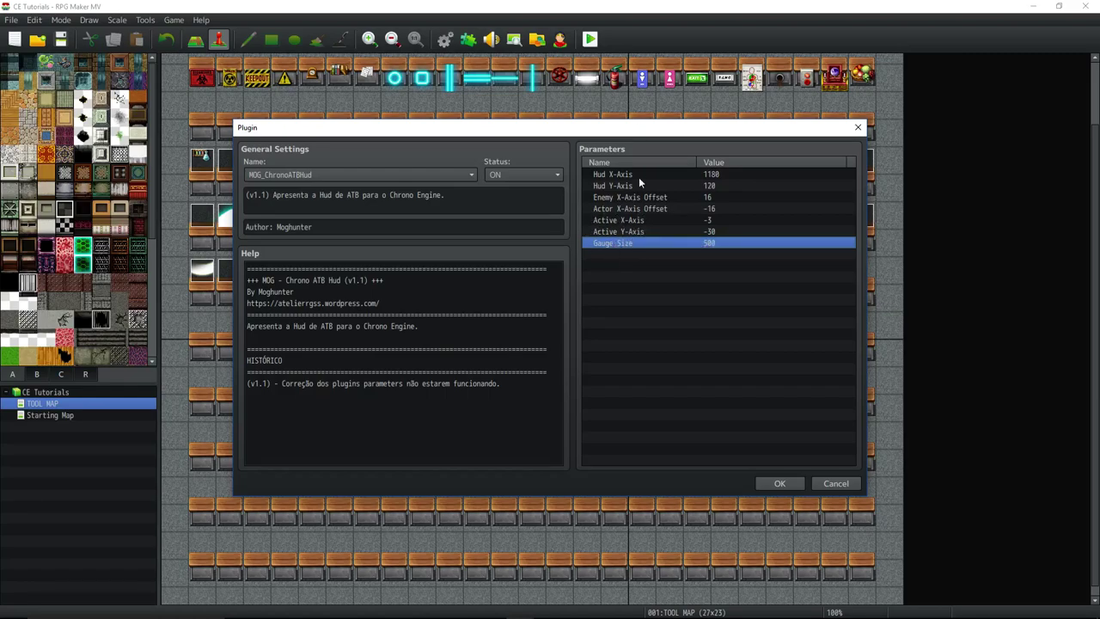
click(773, 481)
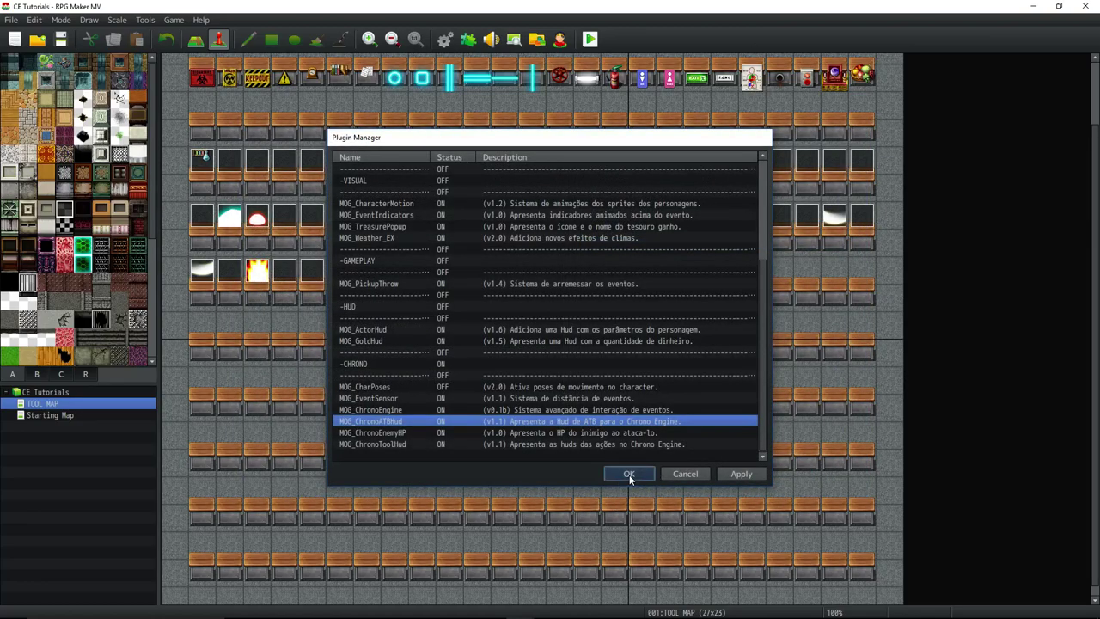
Save the plugin list and start a New Game playtest.
click(631, 475)
click(591, 48)
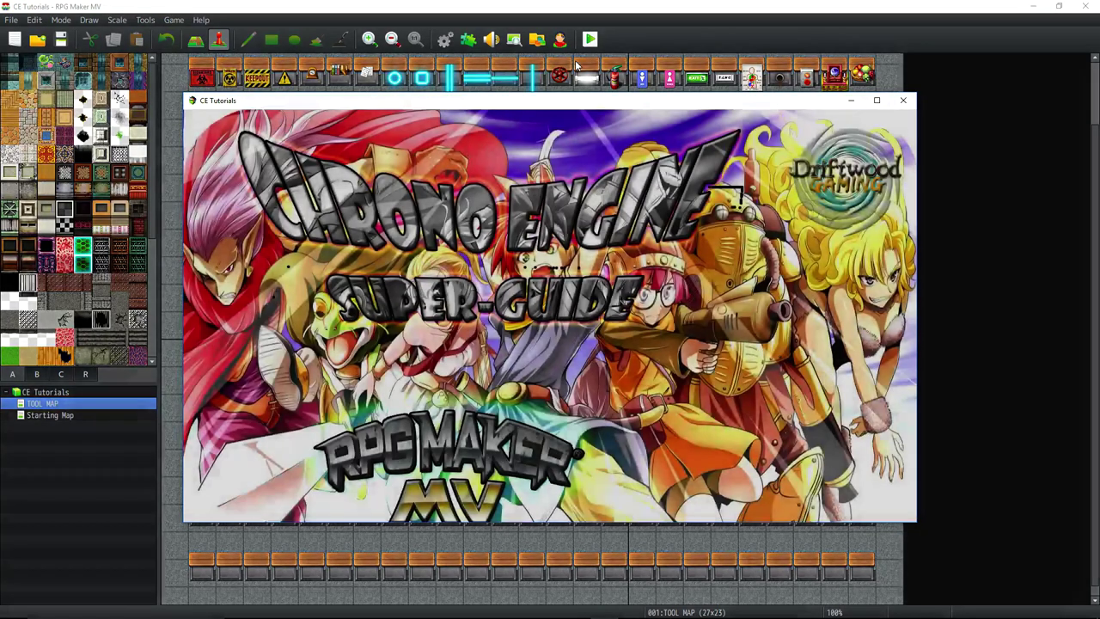
key(Return)
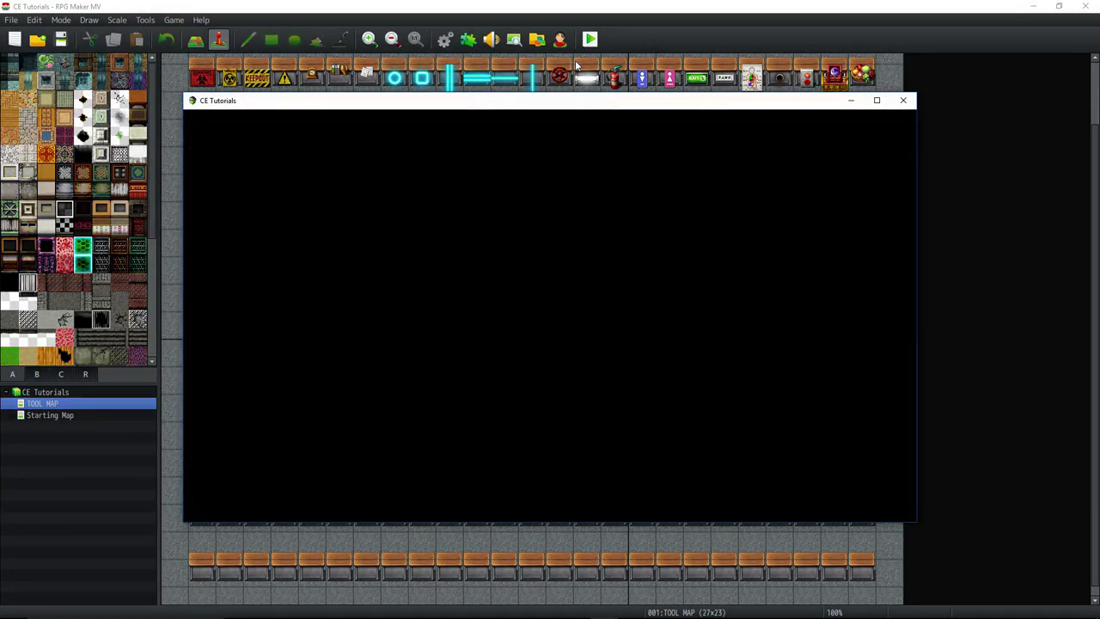
key(Left)
key(Left)
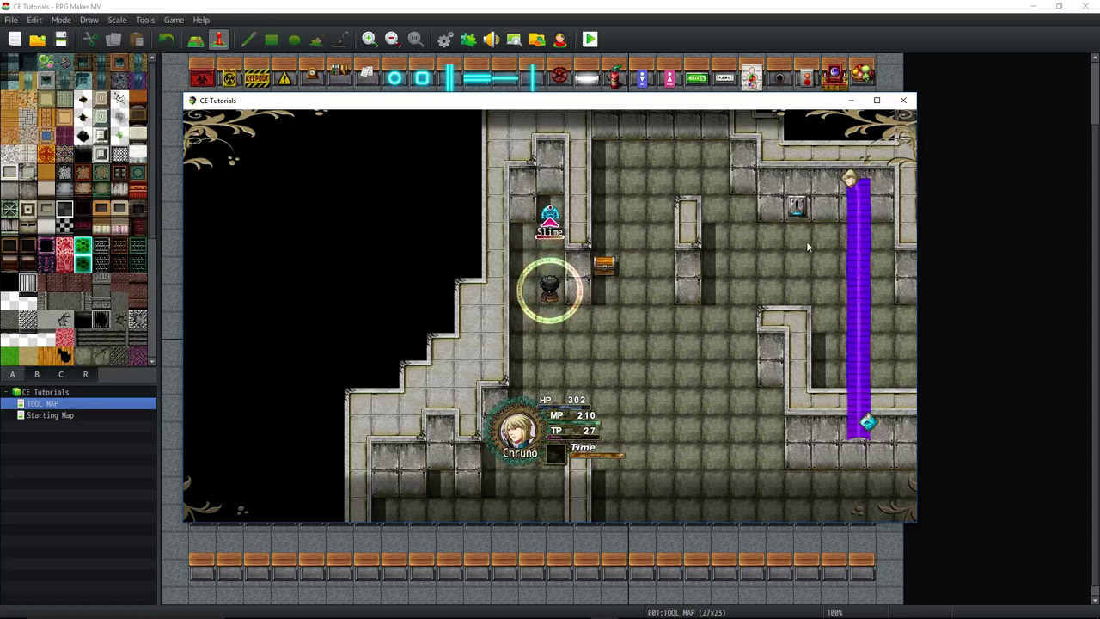
Approach the slime to start a battle and use a skill on it.
key(Up)
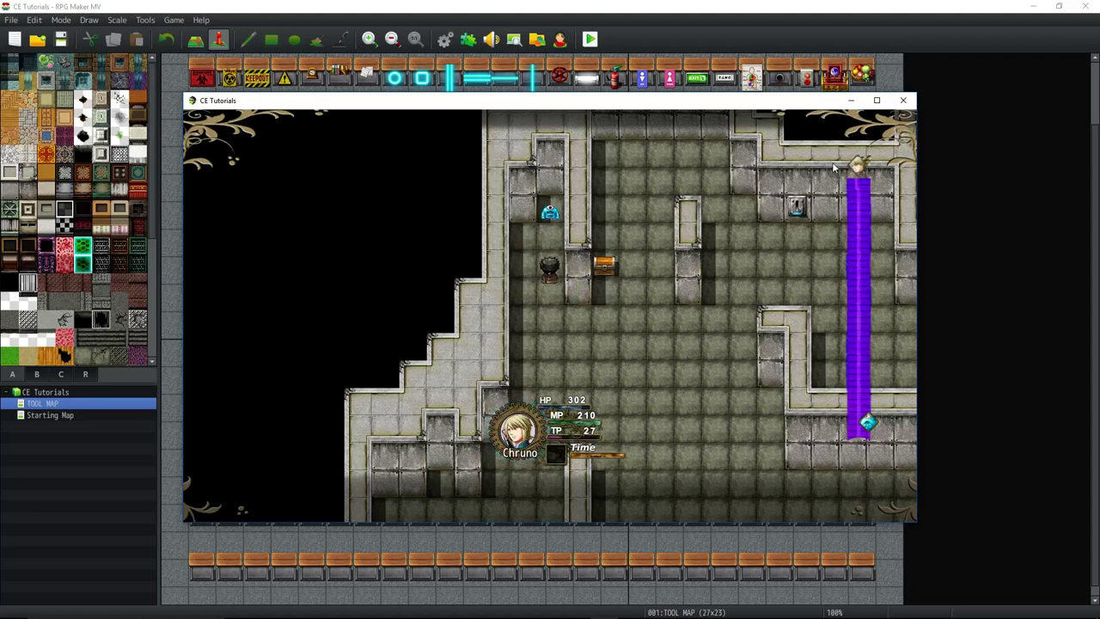
key(Down)
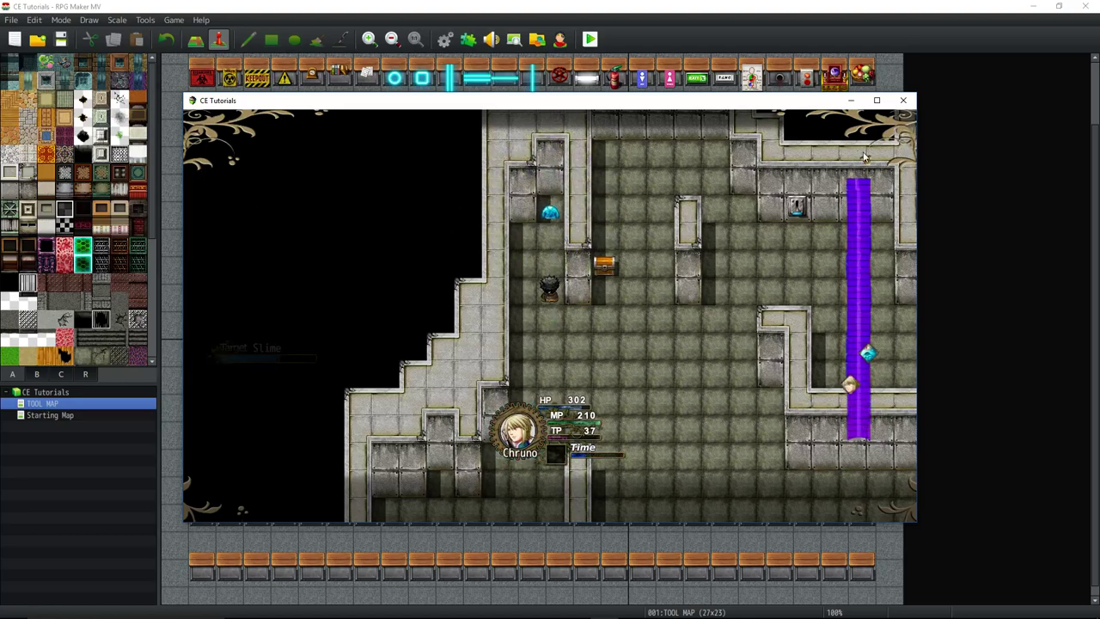
key(Up)
key(Up)
key(Up)
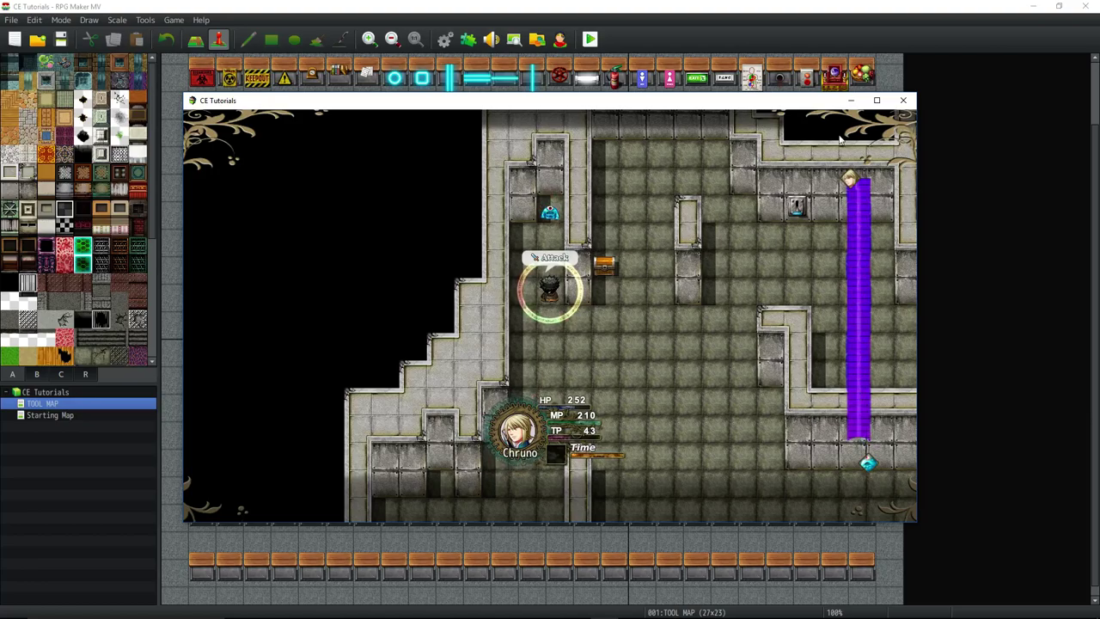
key(Right)
key(Return)
key(Right)
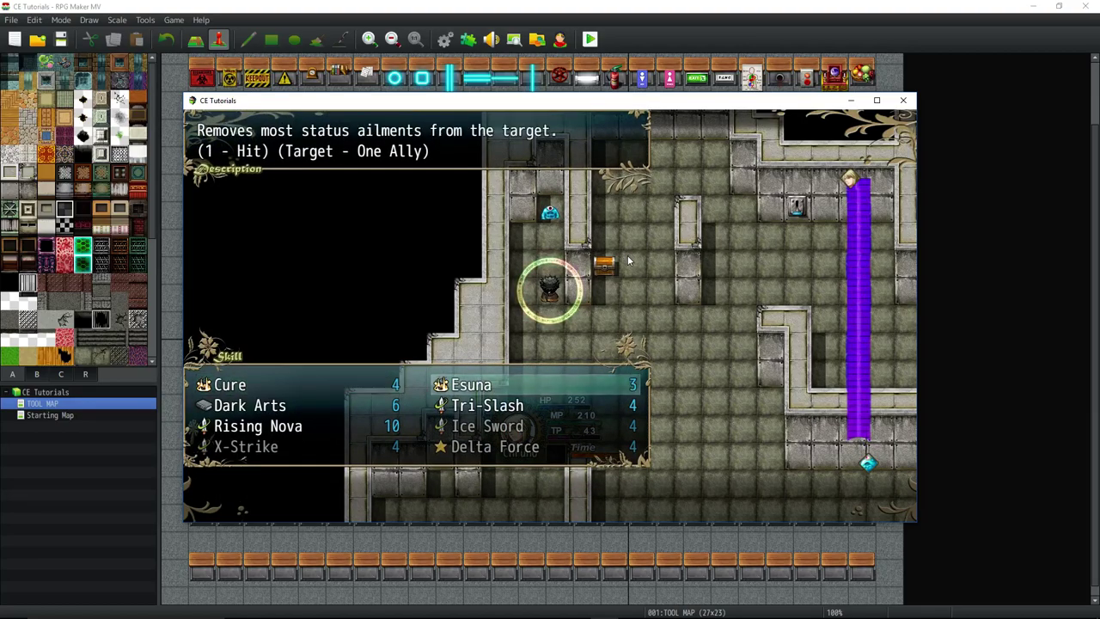
key(Left)
key(Down)
key(Return)
key(Return)
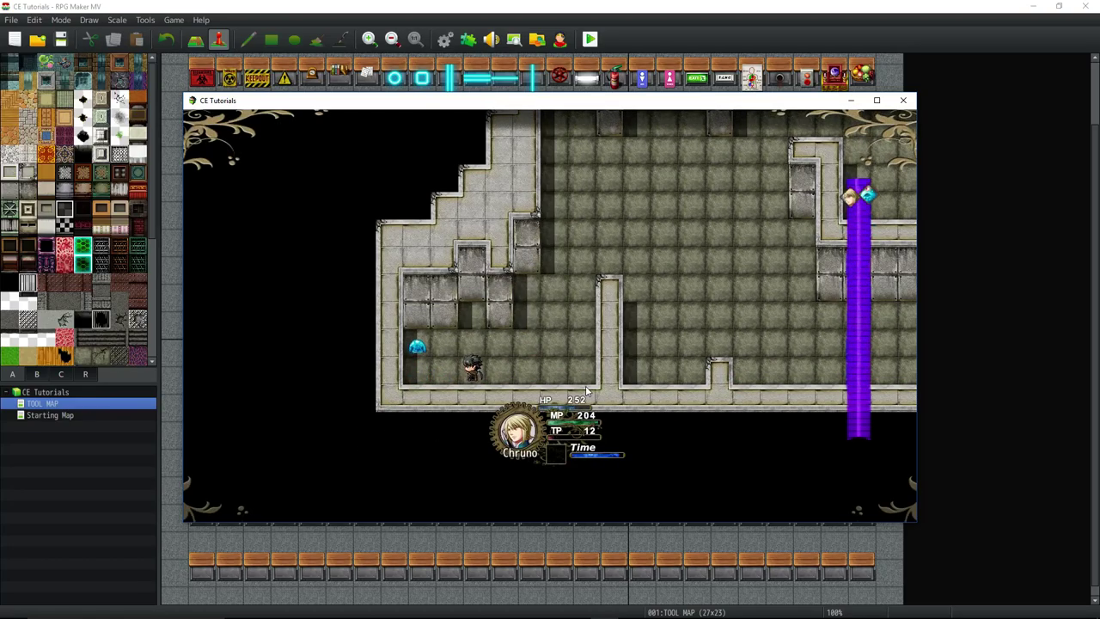
Cast Rising Nova on the slime to win the battle.
key(Return)
key(Down)
key(Down)
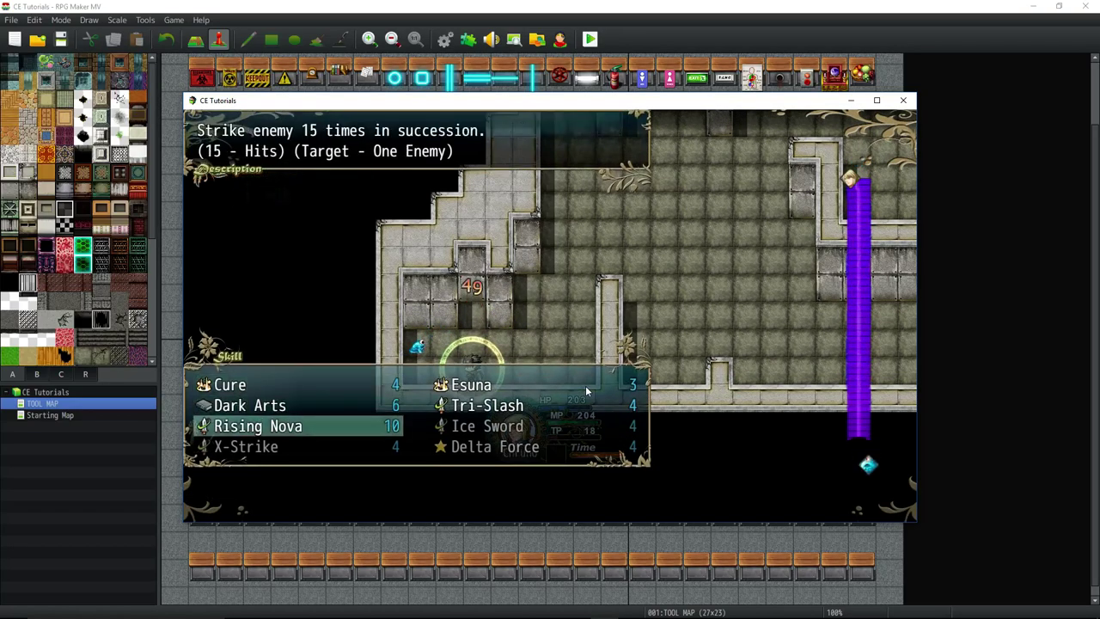
key(Escape)
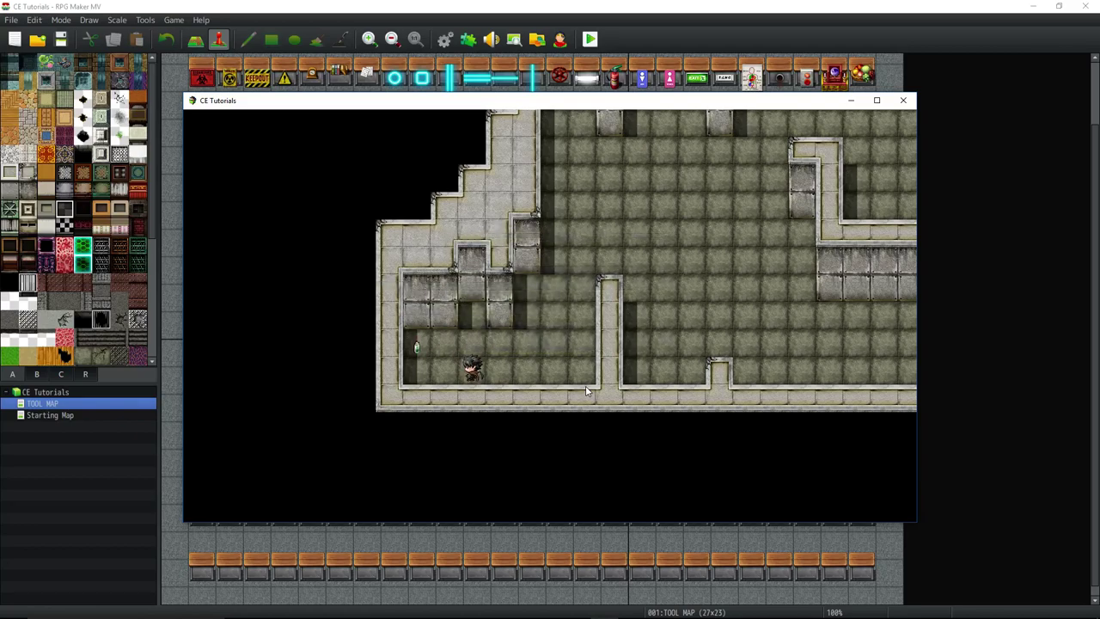
Pick up the potion, open the chest for an Ether, and explore the dungeon.
key(Up)
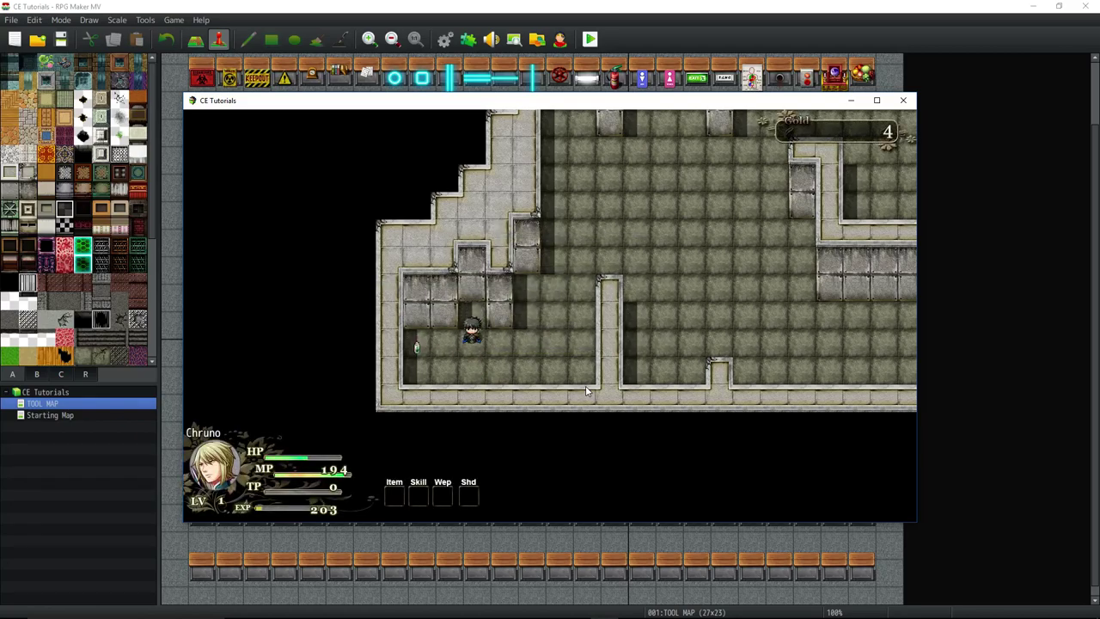
key(Left)
key(Left)
key(Right)
key(Up)
key(Return)
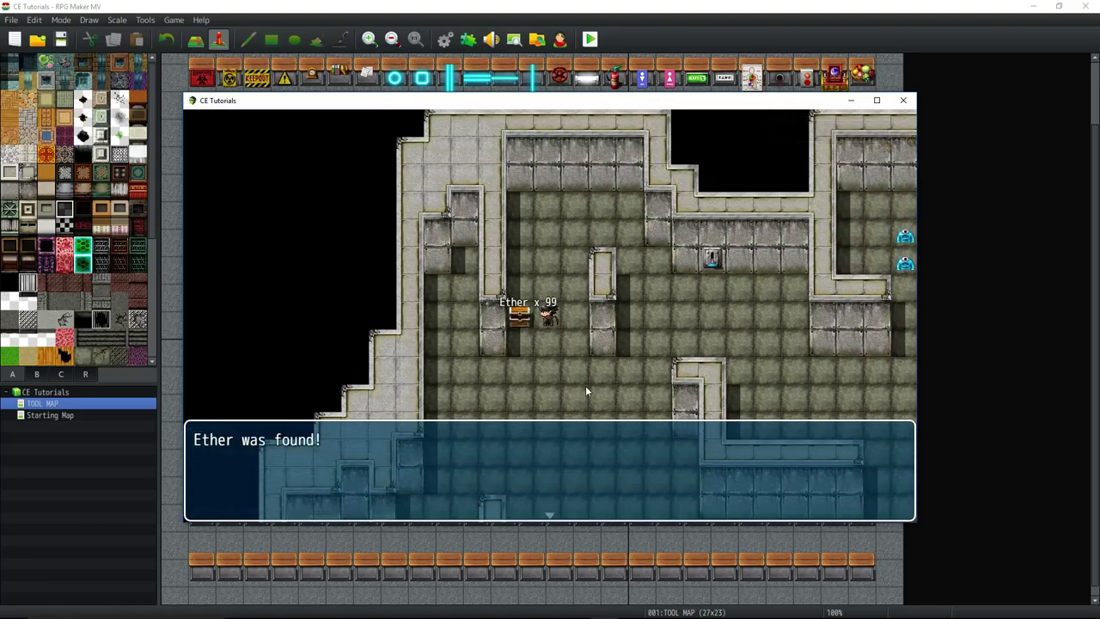
key(Return)
key(Right)
key(Down)
key(Down)
key(Down)
key(Down)
key(Down)
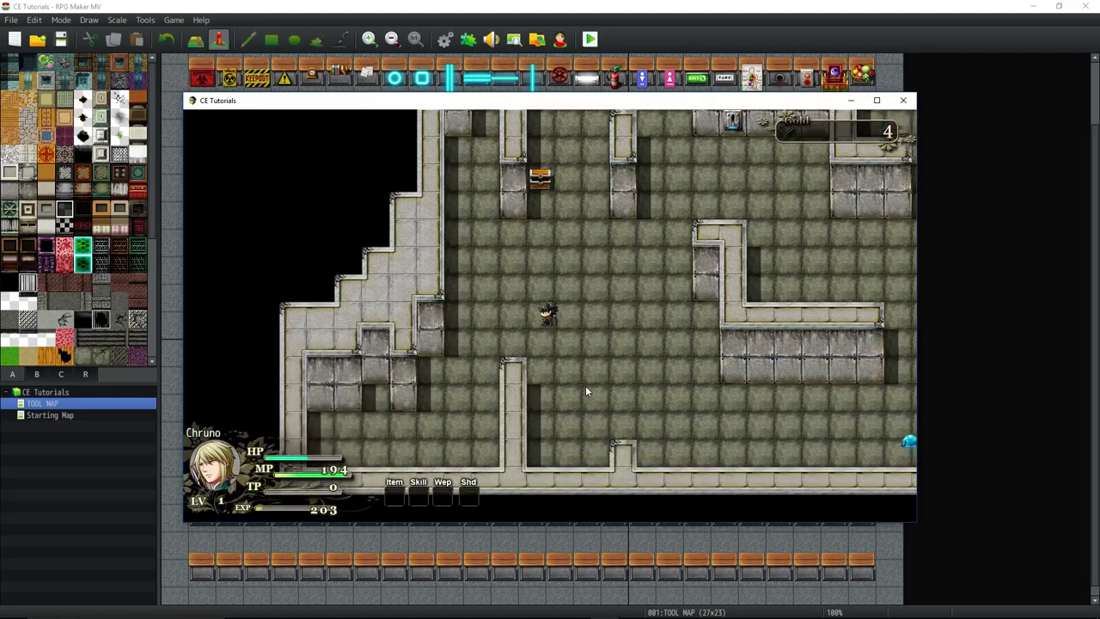
key(Left)
key(Down)
click(903, 99)
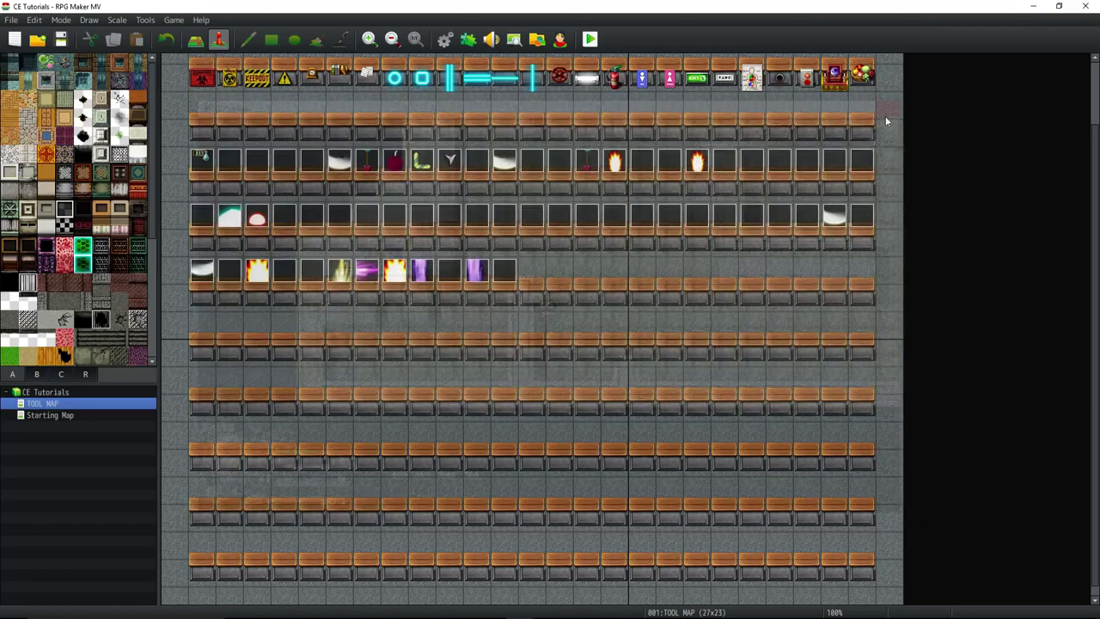